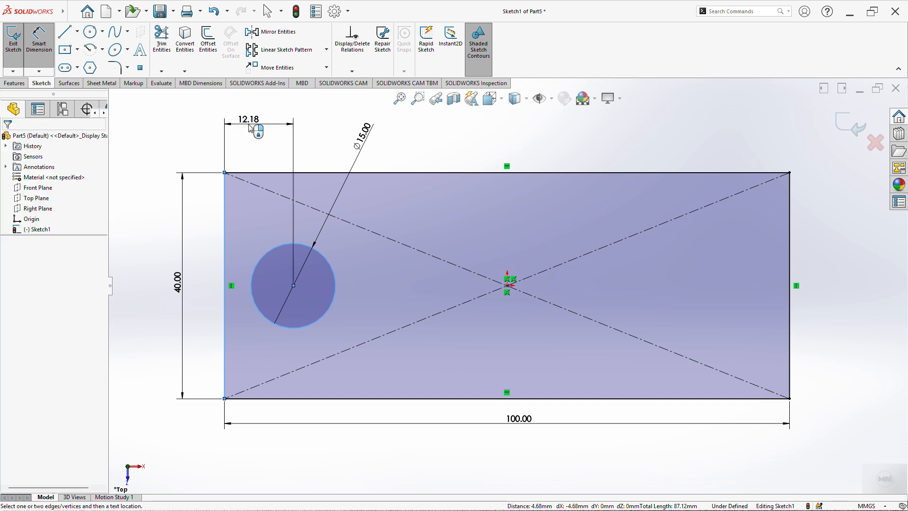
Step: Set the distance from the circle's centre to the rectangle's left edge to 15 mm
key(BackSpace)
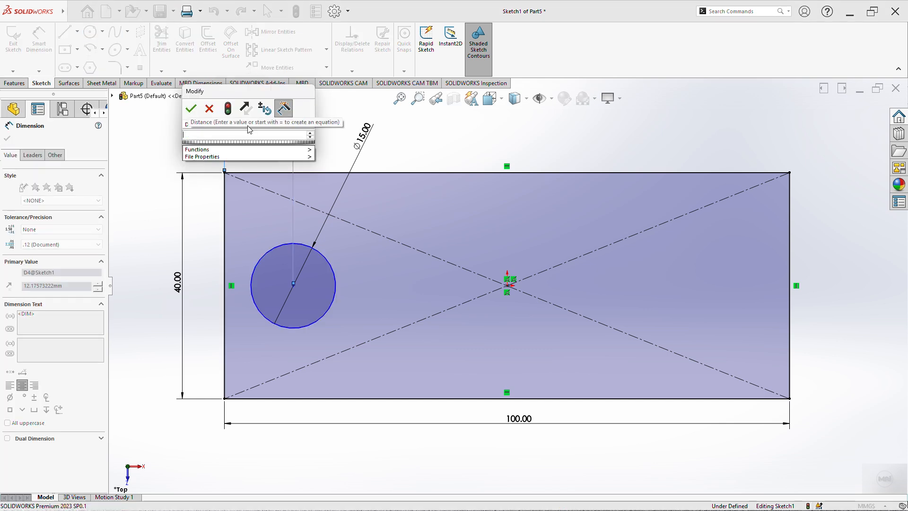
text(15)
key(Return)
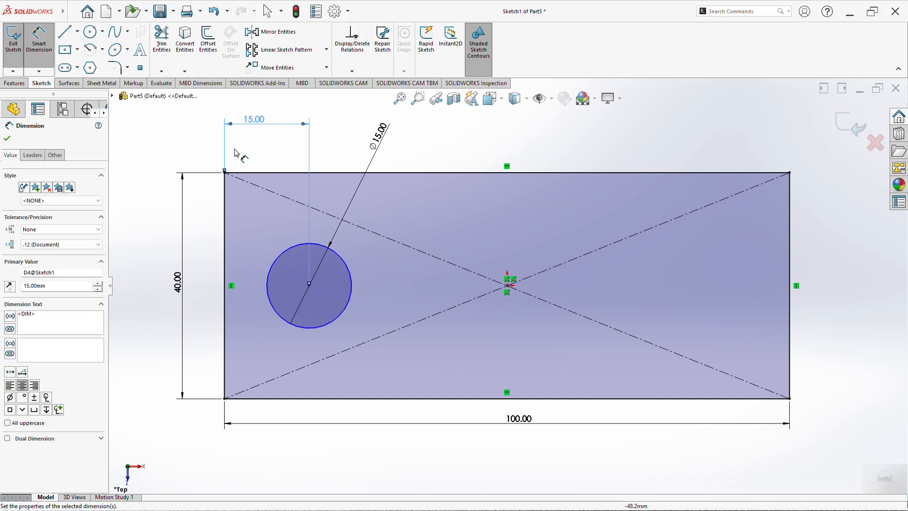
right_click(144, 138)
click(165, 162)
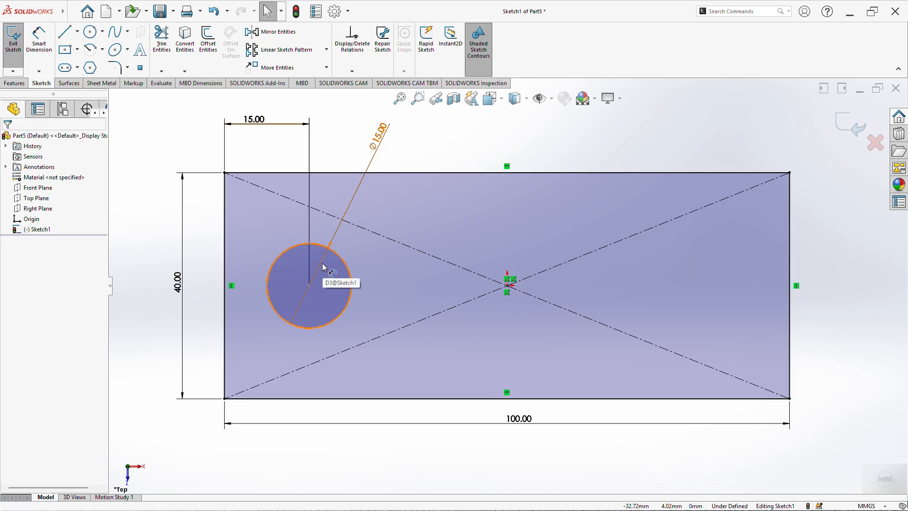
Step: Draw a vertical line from the midpoint of the rectangle's upper edge to the midpoint of its lower edge
click(65, 32)
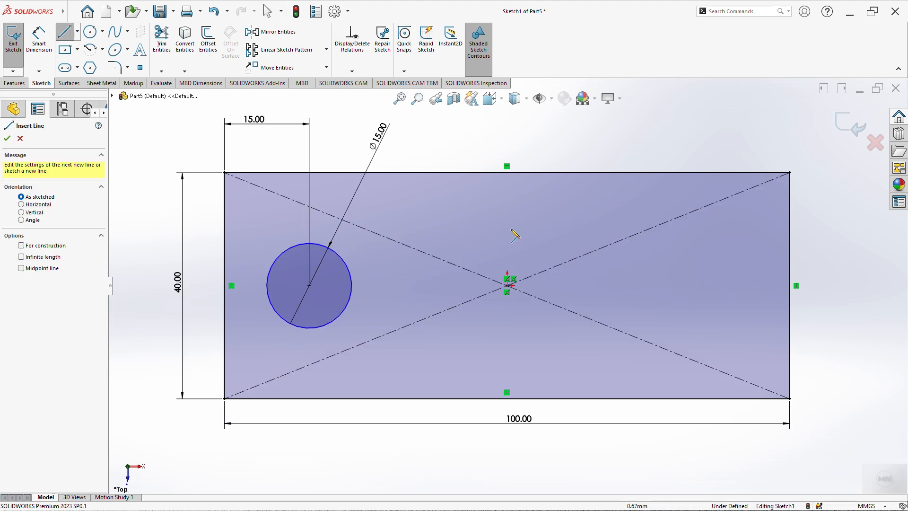
click(507, 173)
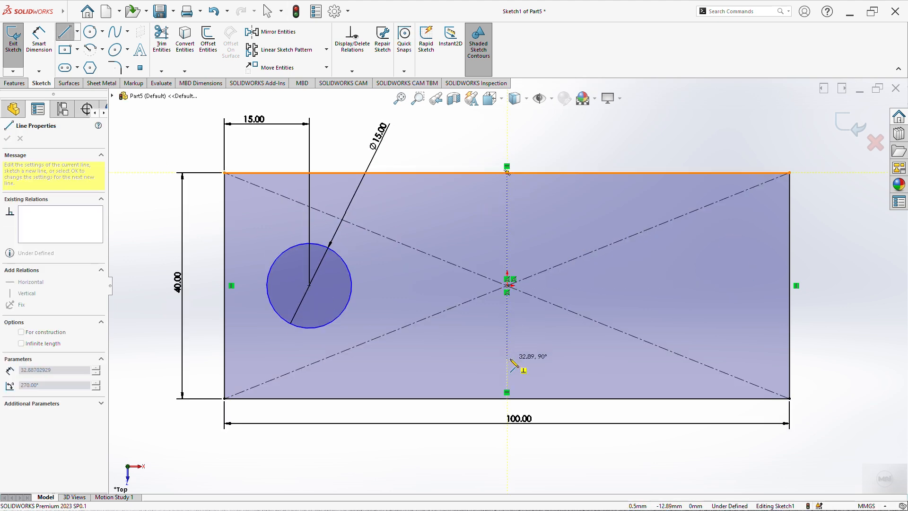
click(507, 399)
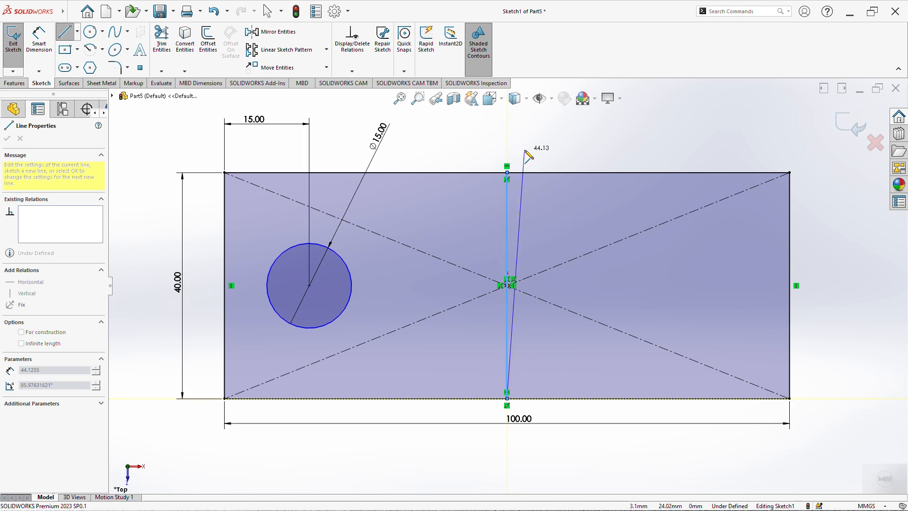
right_click(522, 146)
click(540, 156)
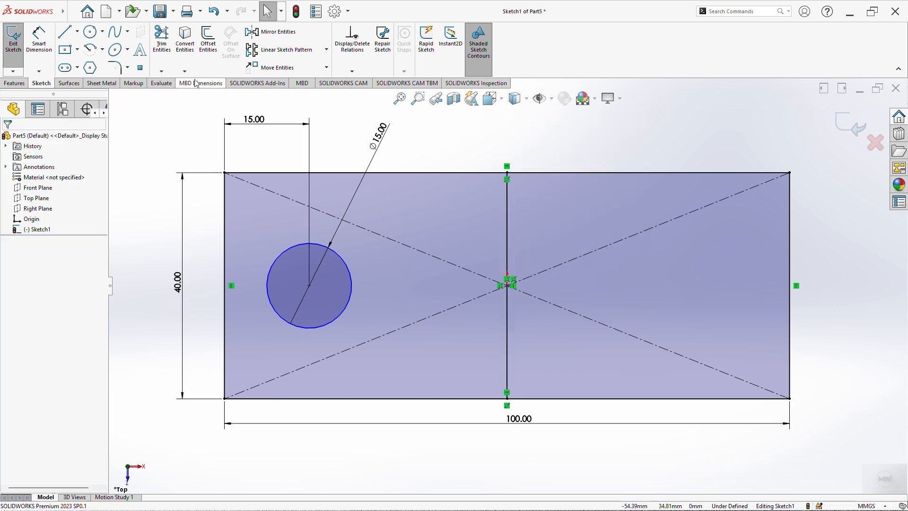
Step: Mirror the 15 mm circle about the vertical middle line, keeping the original, and delete that line
click(268, 36)
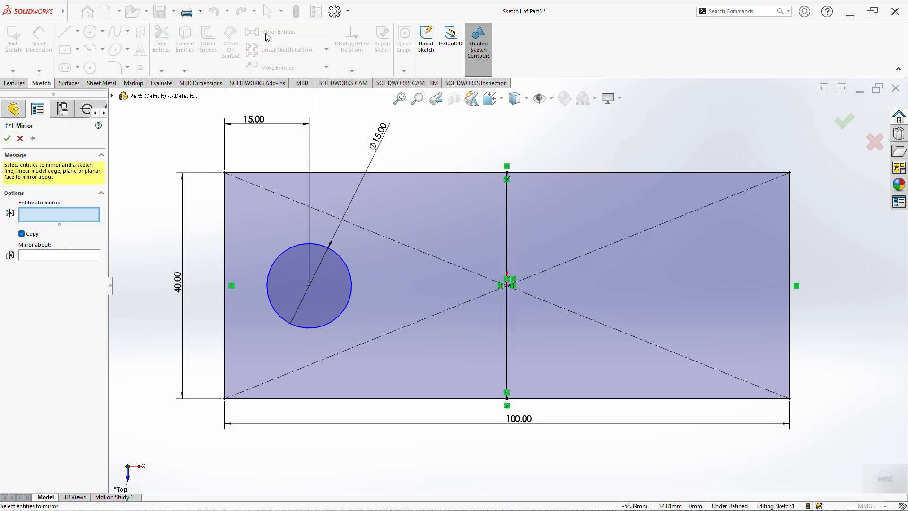
click(279, 257)
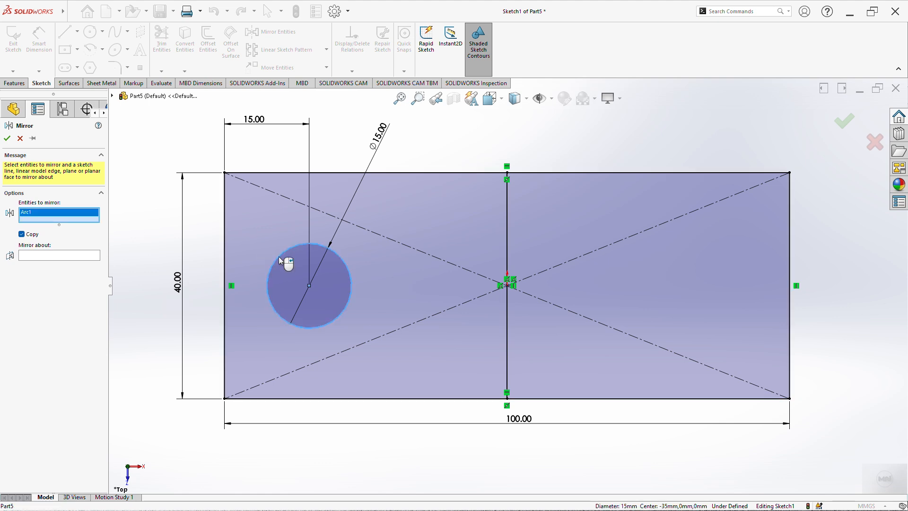
click(42, 255)
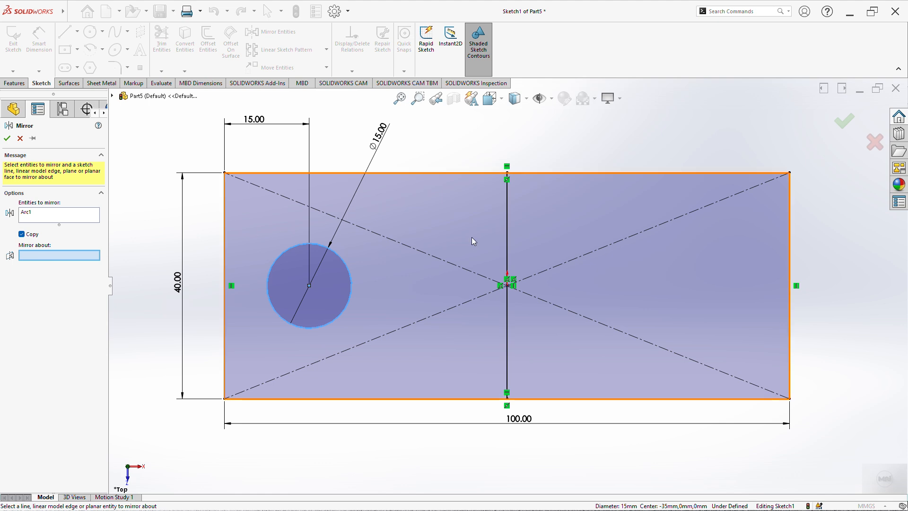
click(508, 222)
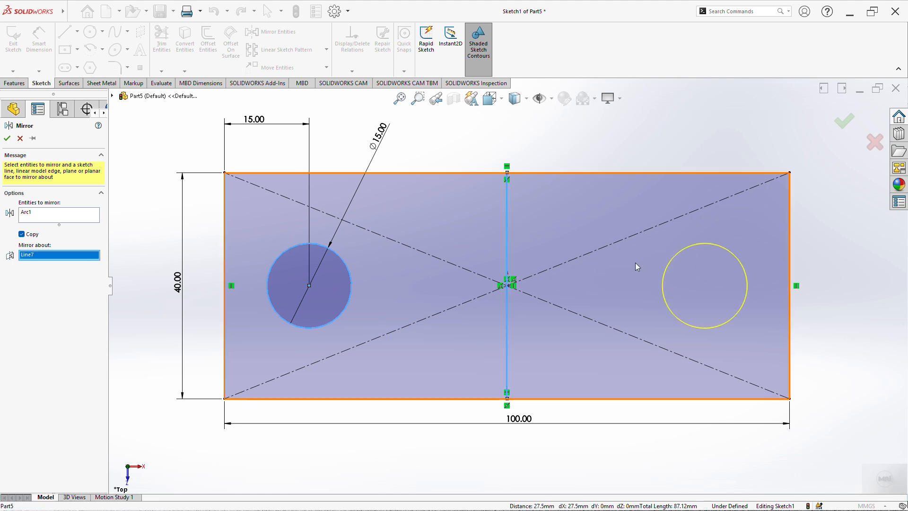
click(7, 139)
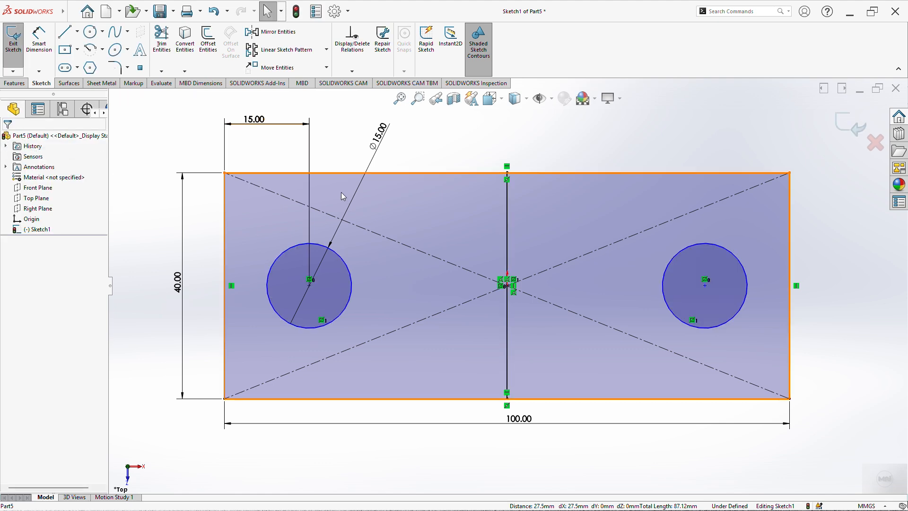
click(507, 209)
key(Escape)
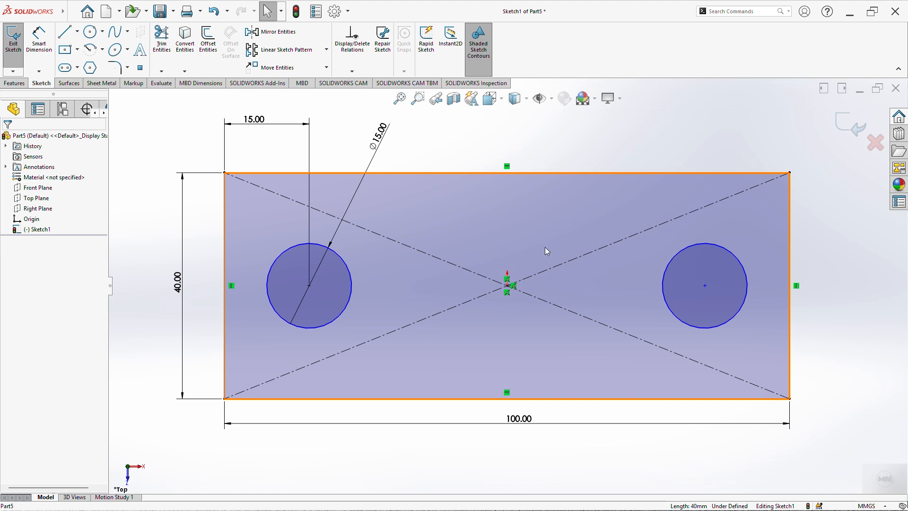
Step: Extrude the rectangle with its two circular holes as a blind boss 10 mm deep
mouse_move(680, 401)
middle_down()
mouse_move(674, 229)
mouse_move(689, 420)
mouse_move(649, 424)
mouse_move(681, 446)
middle_up()
scroll(477, 310, up, 2)
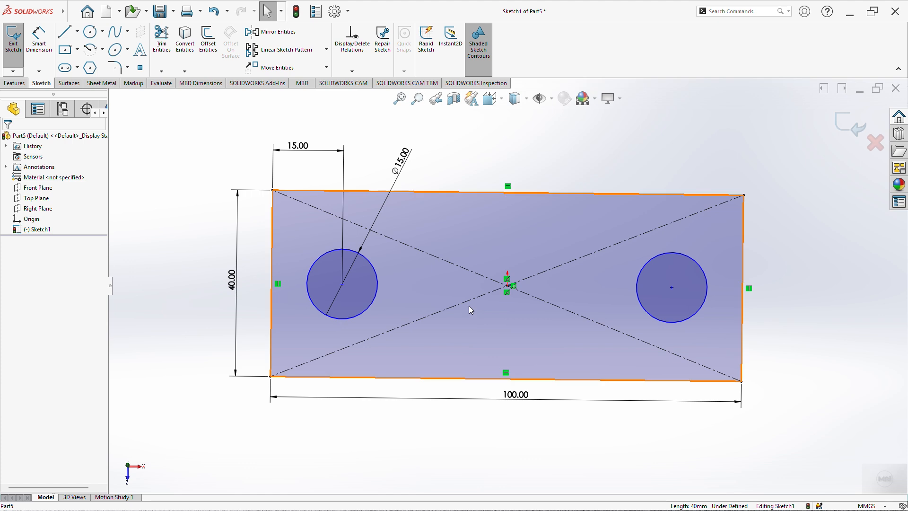
click(13, 84)
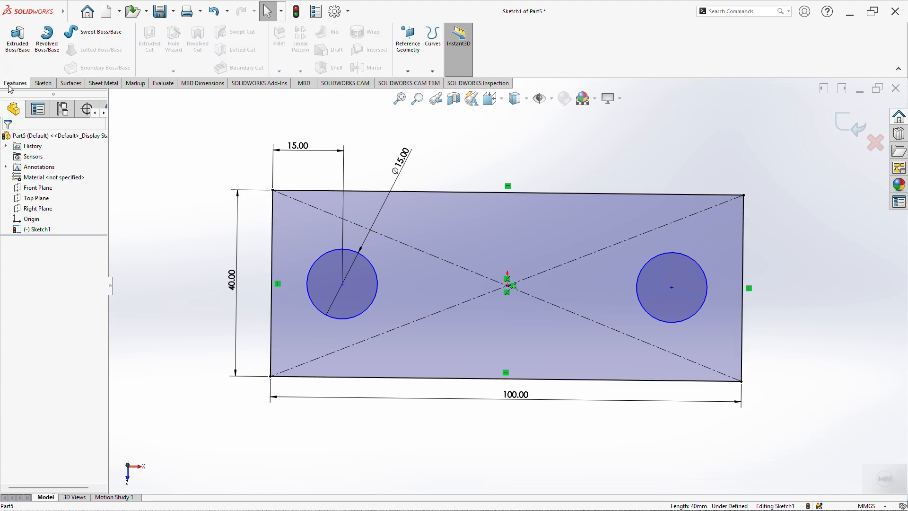
click(22, 40)
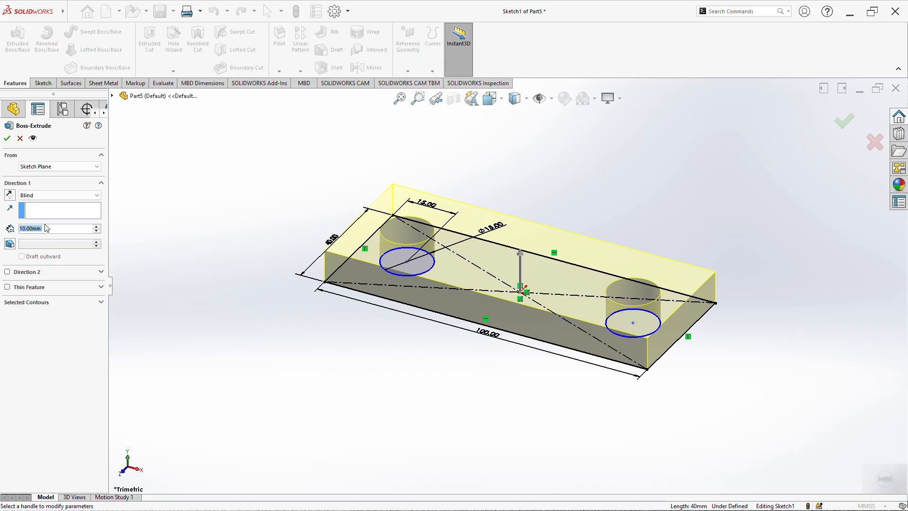
click(6, 138)
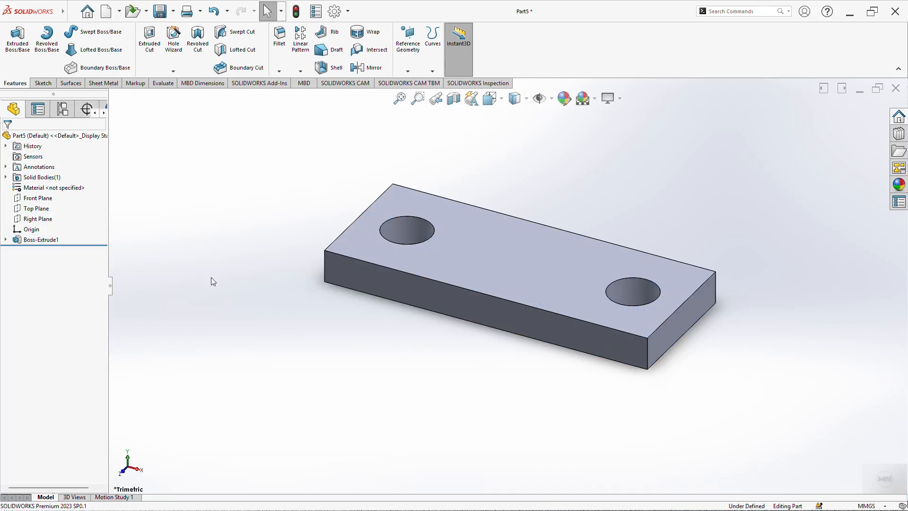
Step: Start a new sketch on the Front Plane of the plate
middle_drag(312, 340, 325, 385)
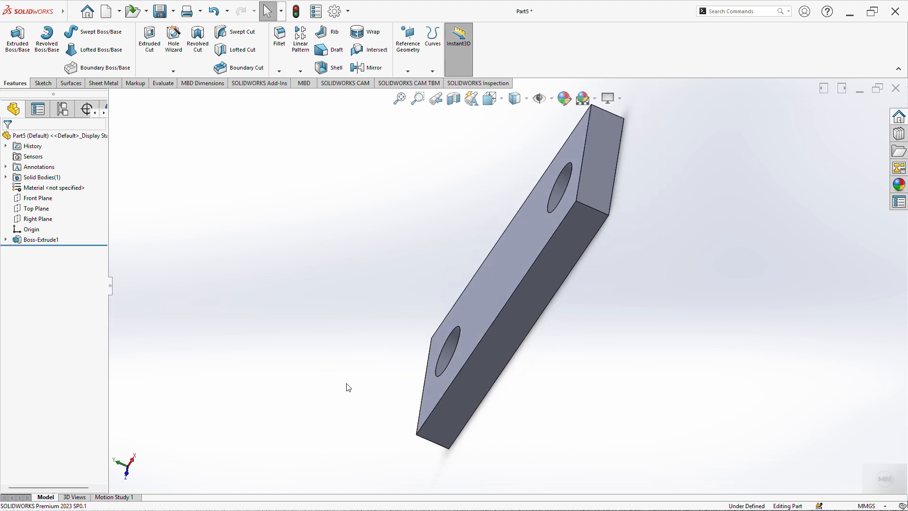
key(space)
click(354, 370)
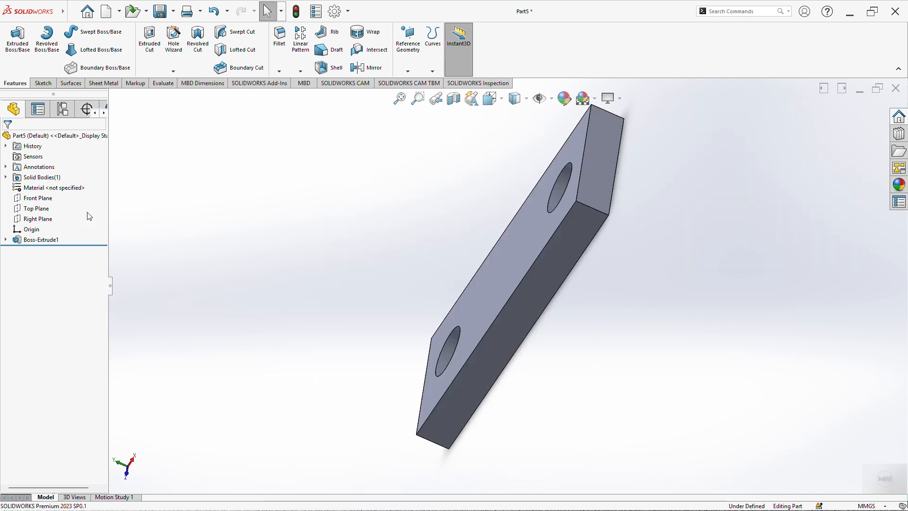
right_click(45, 210)
click(95, 195)
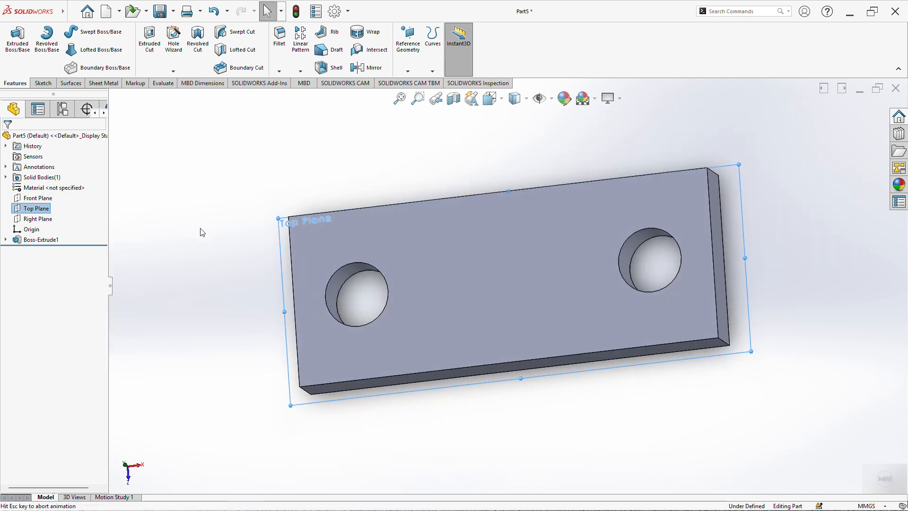
click(441, 451)
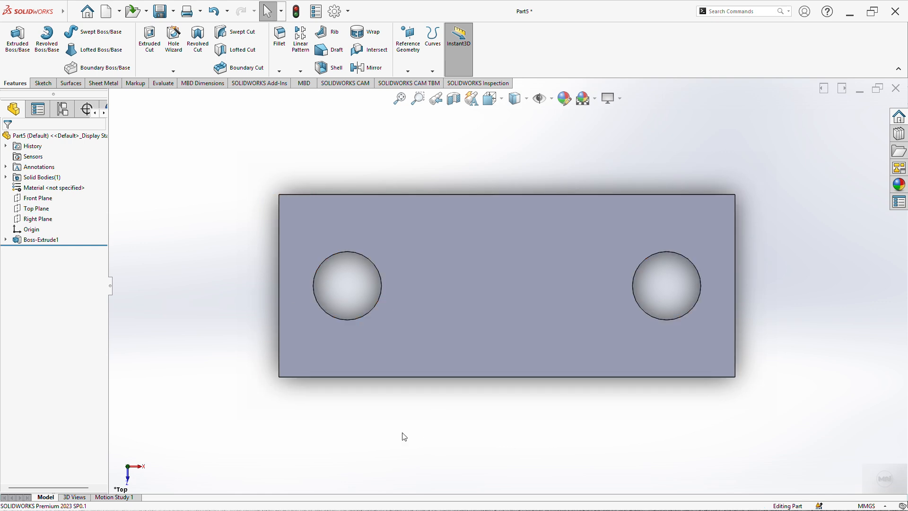
right_click(28, 199)
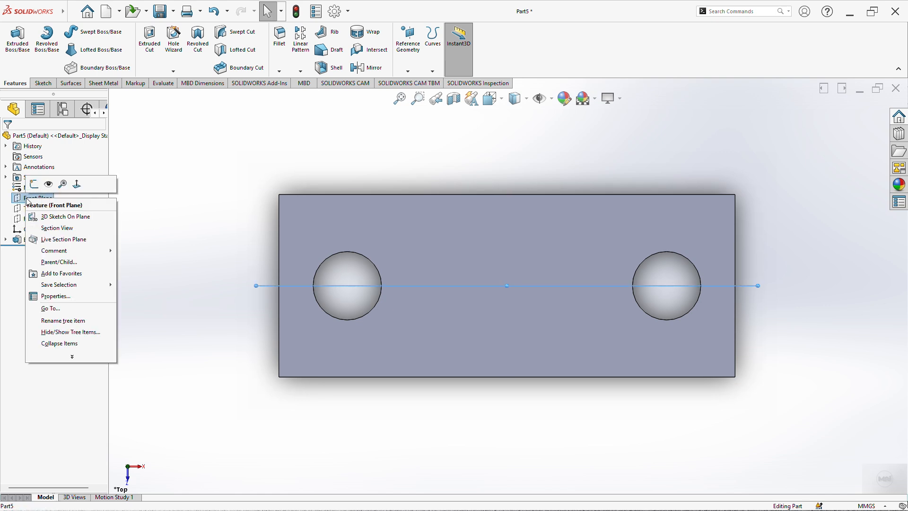
click(33, 184)
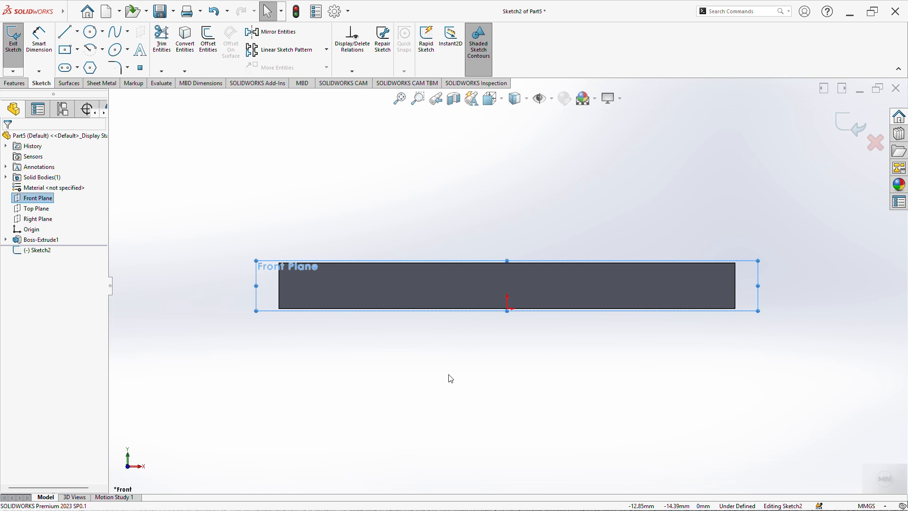
Step: Sketch a vertical line about 59.5 mm long through the origin and convert it to construction geometry
key(l)
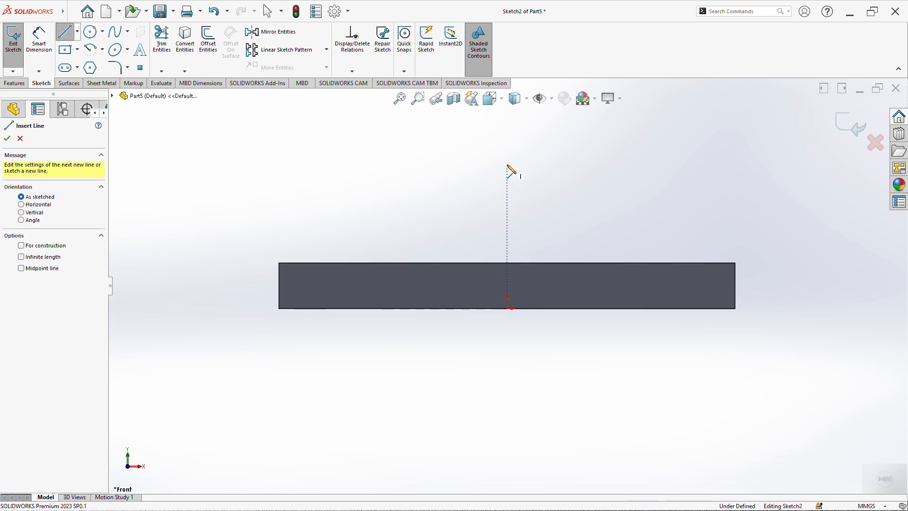
click(507, 165)
click(507, 436)
key(Escape)
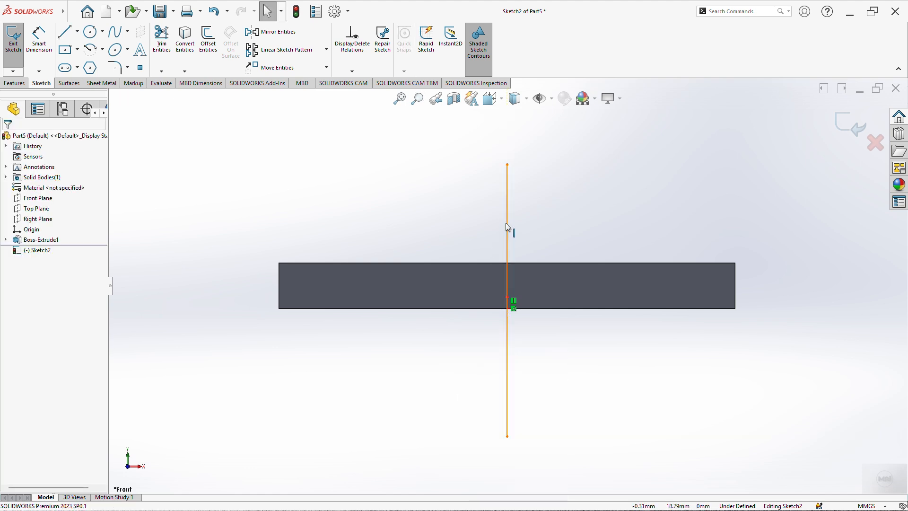
click(506, 223)
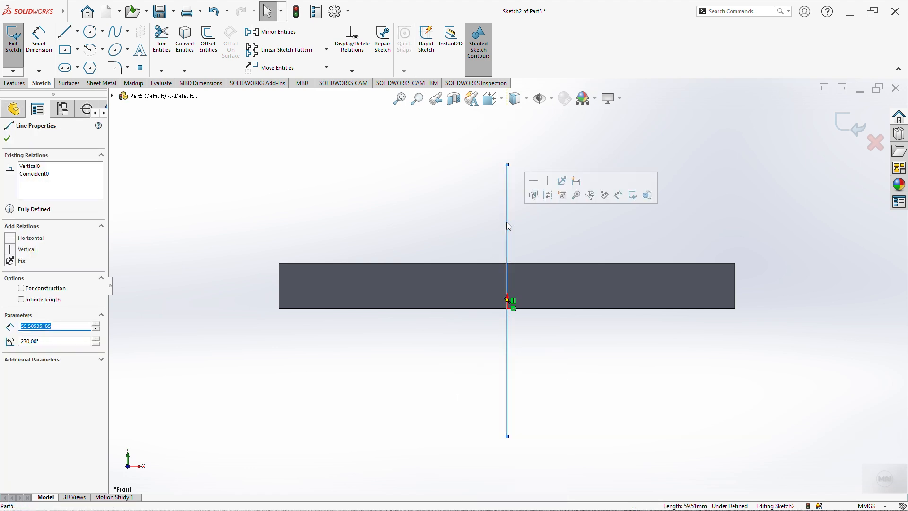
click(547, 196)
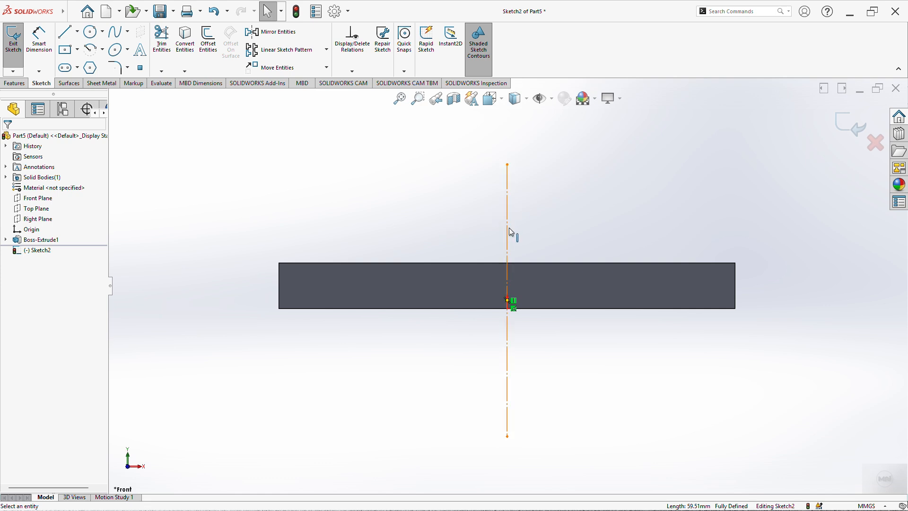
Step: Sketch a circle about 19 mm in diameter above the plate, centred in line with the construction line just above its upper end
scroll(516, 140, down, 2)
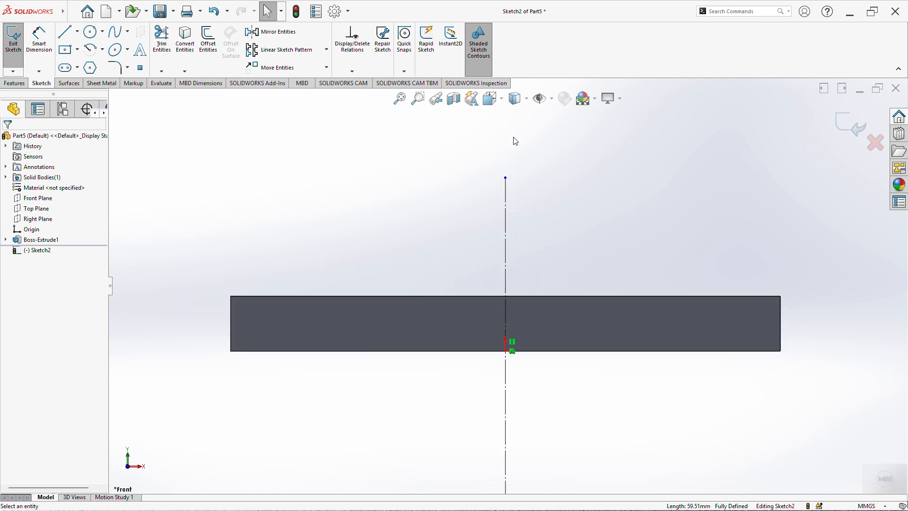
scroll(515, 141, up, 2)
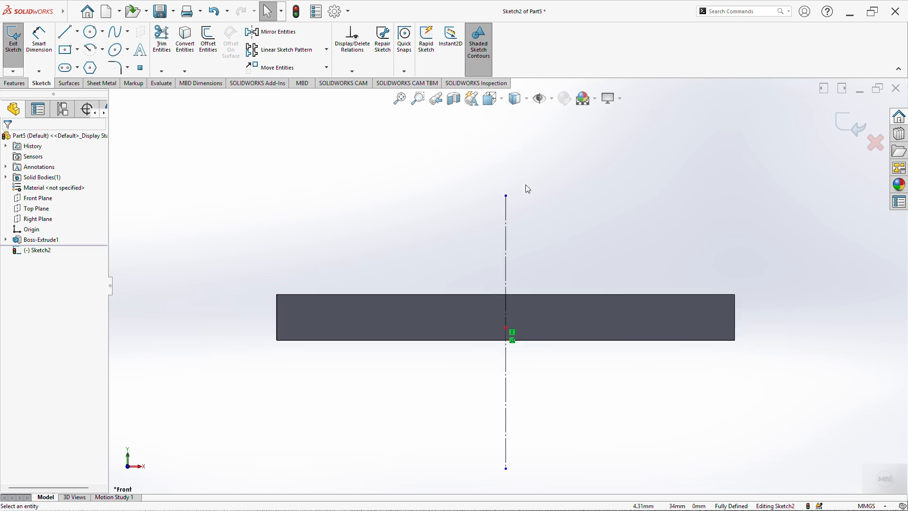
click(92, 33)
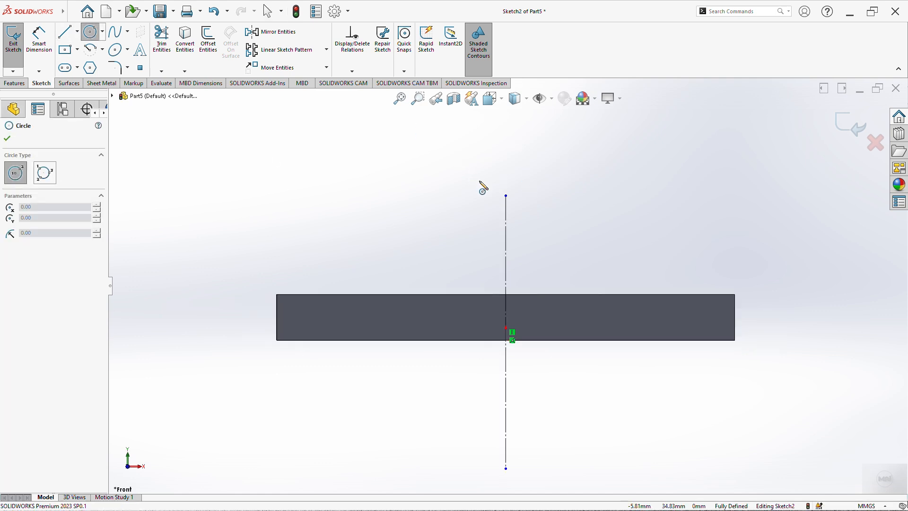
click(506, 178)
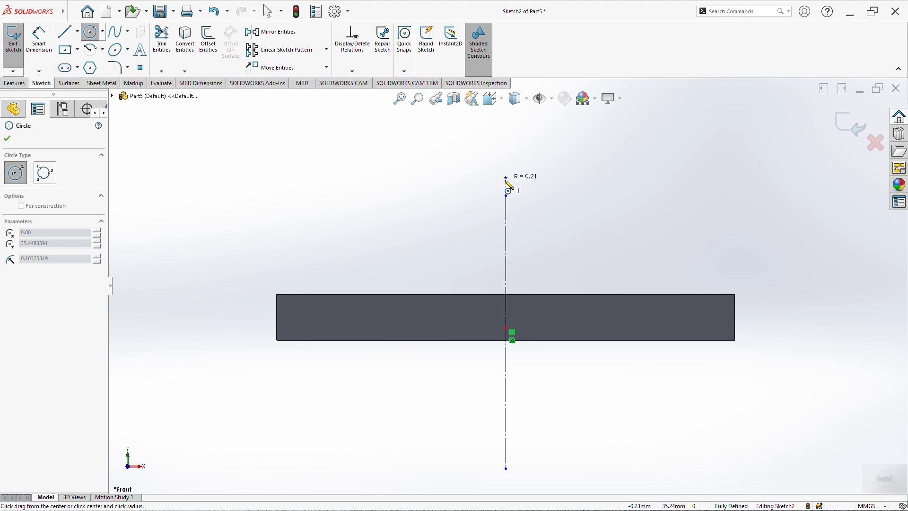
click(524, 224)
key(Escape)
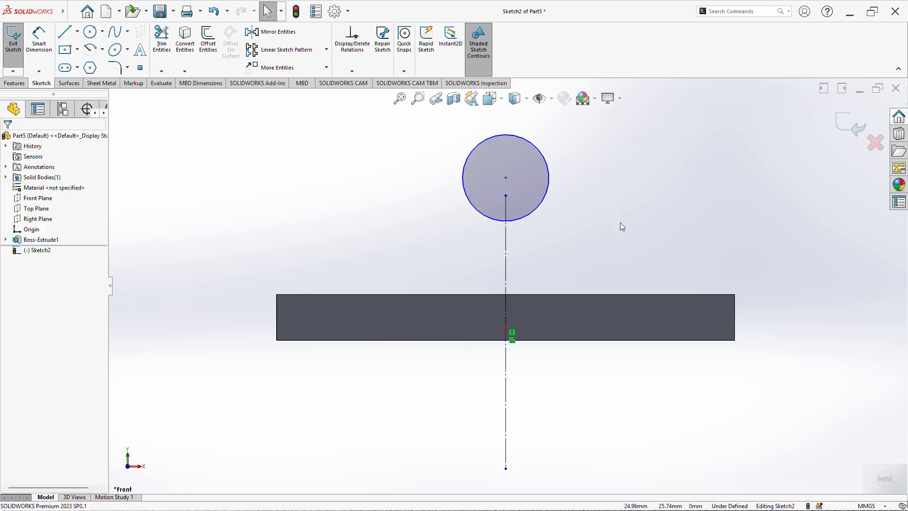
Step: Dimension the circle above the plate to a diameter of 20 mm
right_drag(618, 226, 554, 166)
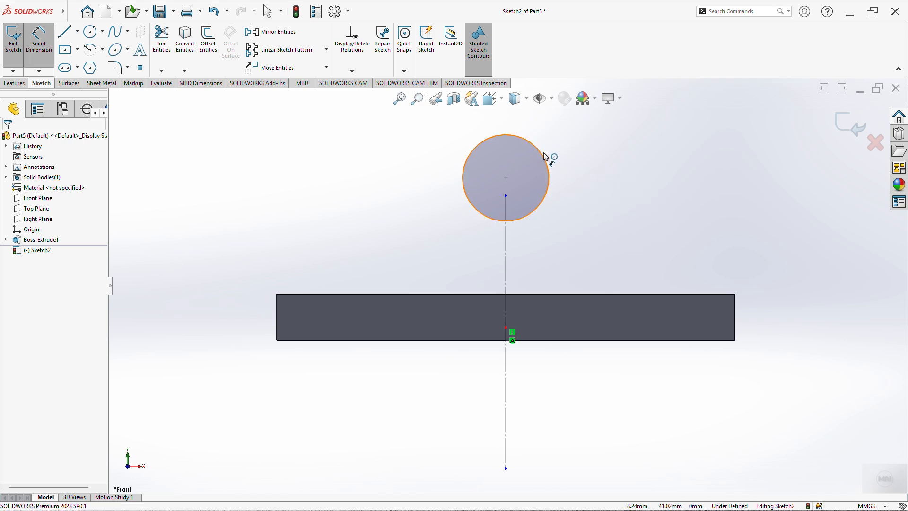
click(544, 156)
click(704, 121)
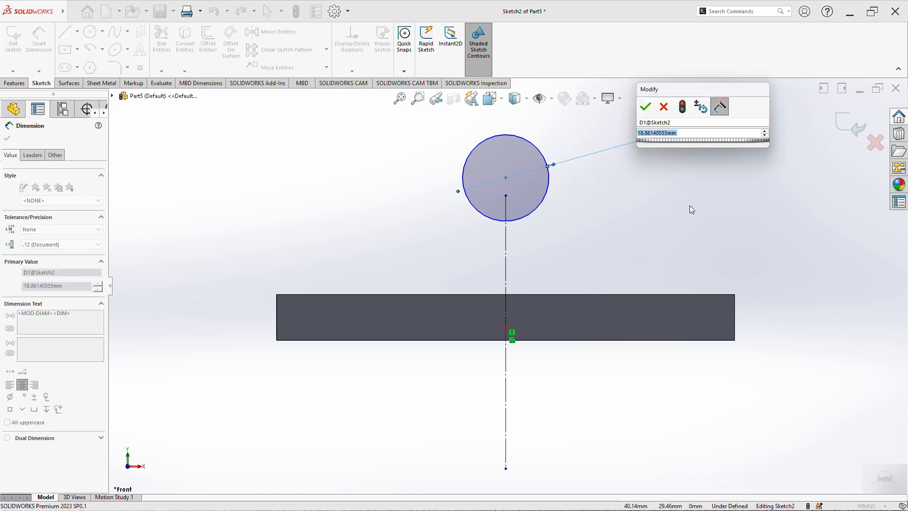
text(20)
key(Return)
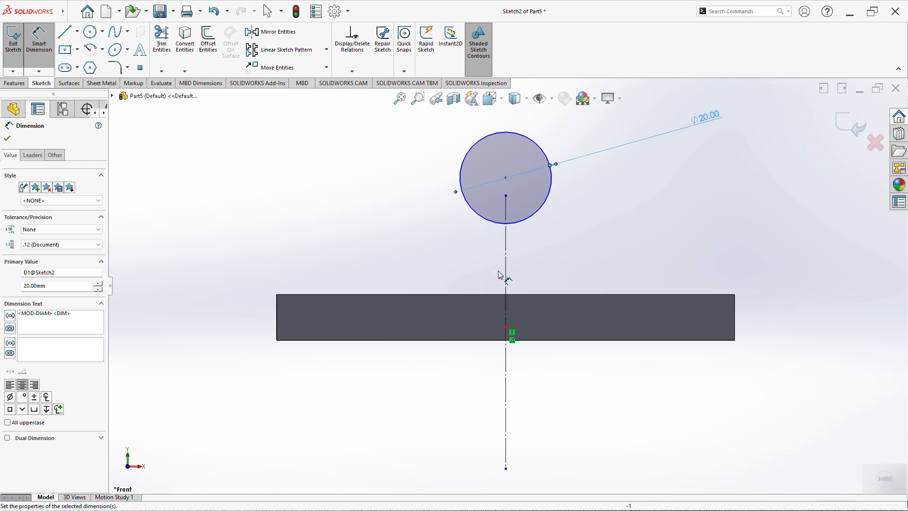
Step: Dimension the circle's centre 20 mm above the top edge of the plate
click(506, 179)
click(509, 294)
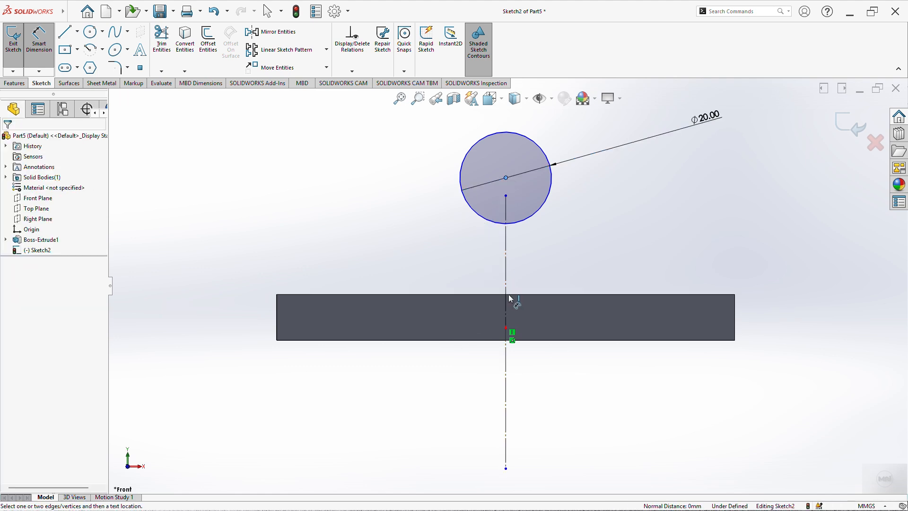
click(510, 295)
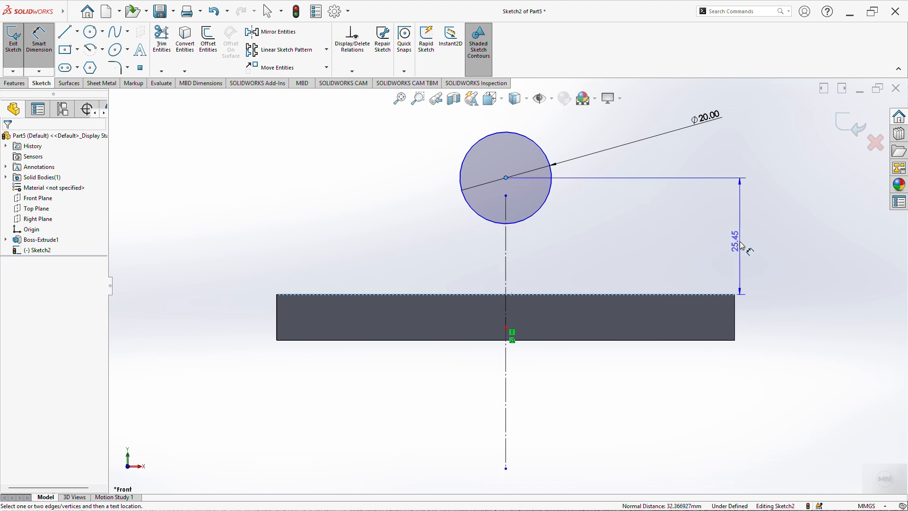
click(742, 249)
text(20)
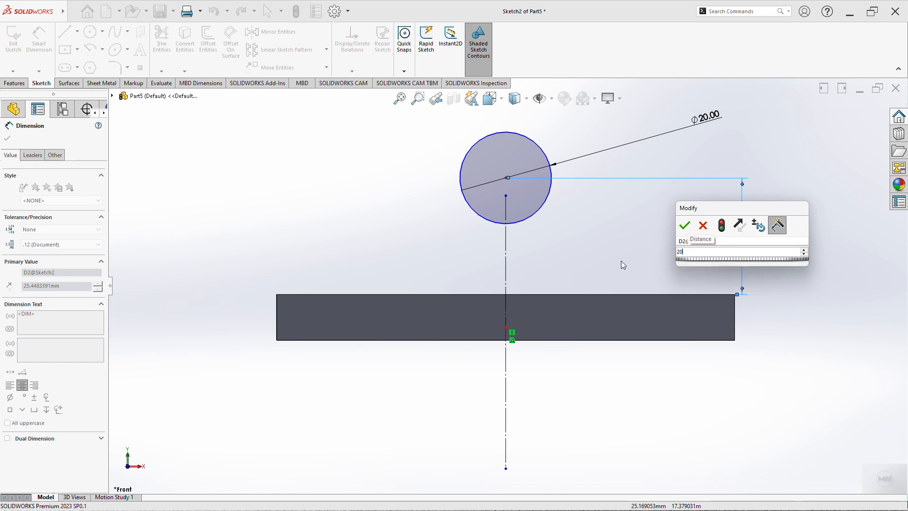
key(Return)
click(8, 138)
Step: Sketch a larger circle about 36 mm in diameter, concentric with the 20 mm circle
click(92, 33)
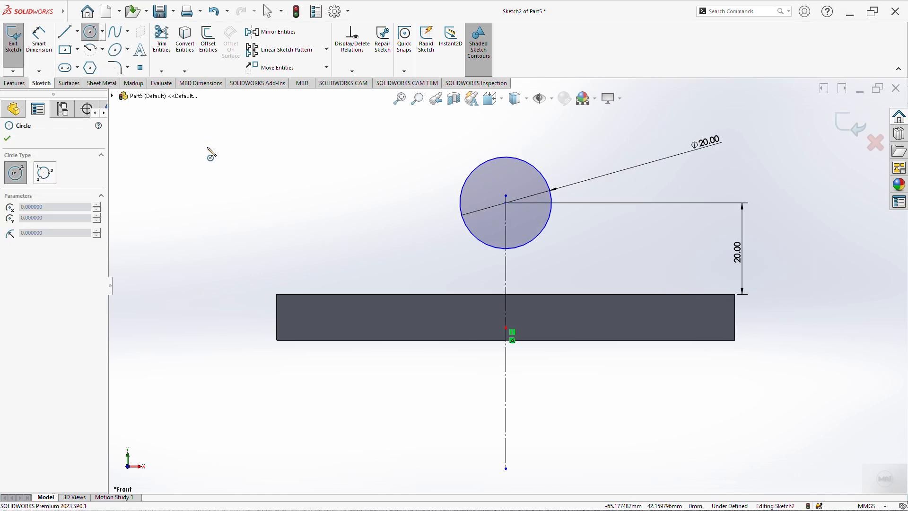
click(506, 203)
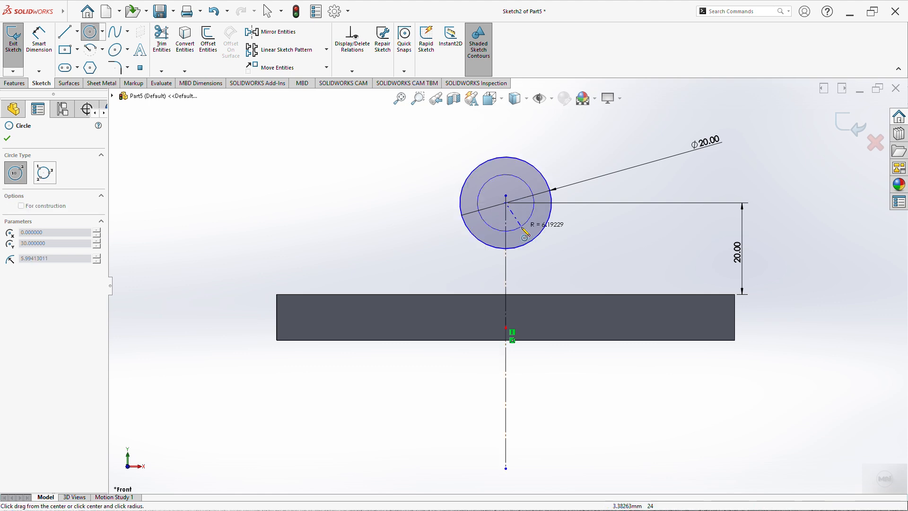
click(558, 268)
right_click(348, 201)
click(361, 211)
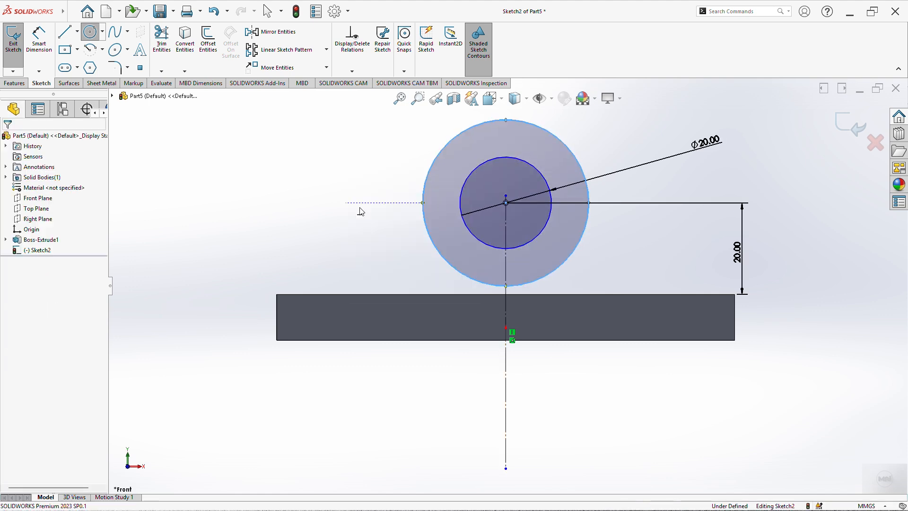
Step: Dimension the outer circle to a diameter of 40 mm
right_drag(340, 228, 338, 181)
click(560, 140)
click(671, 140)
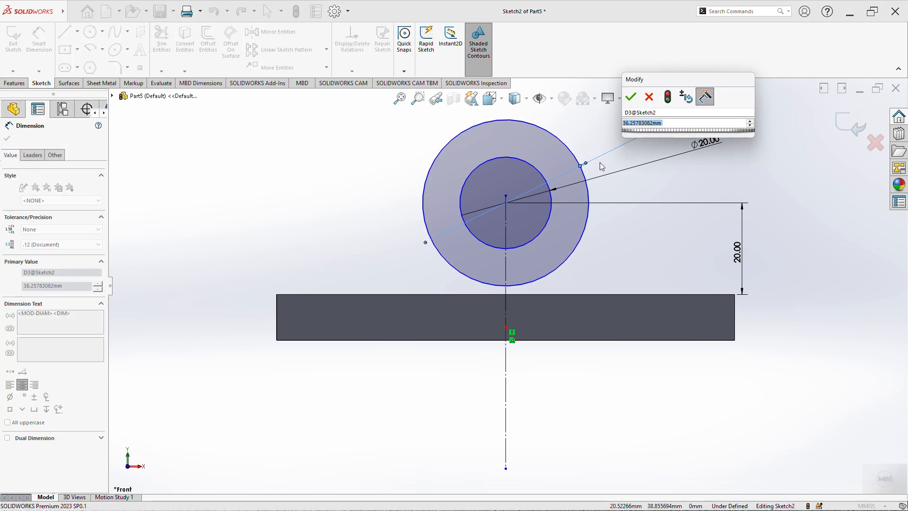
key(BackSpace)
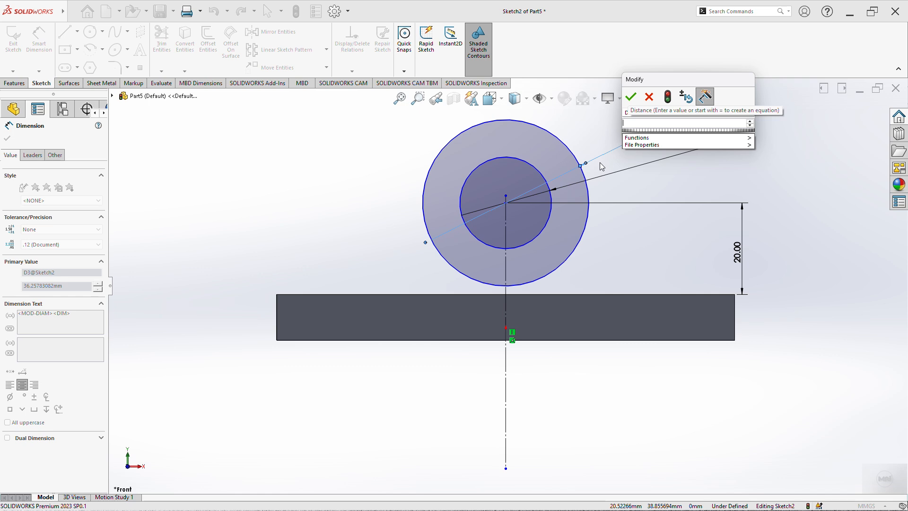
text(40)
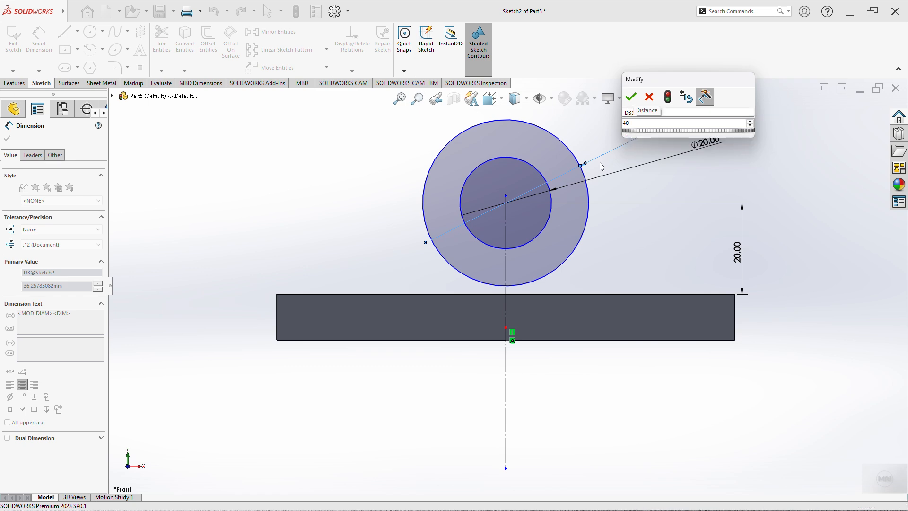
key(Return)
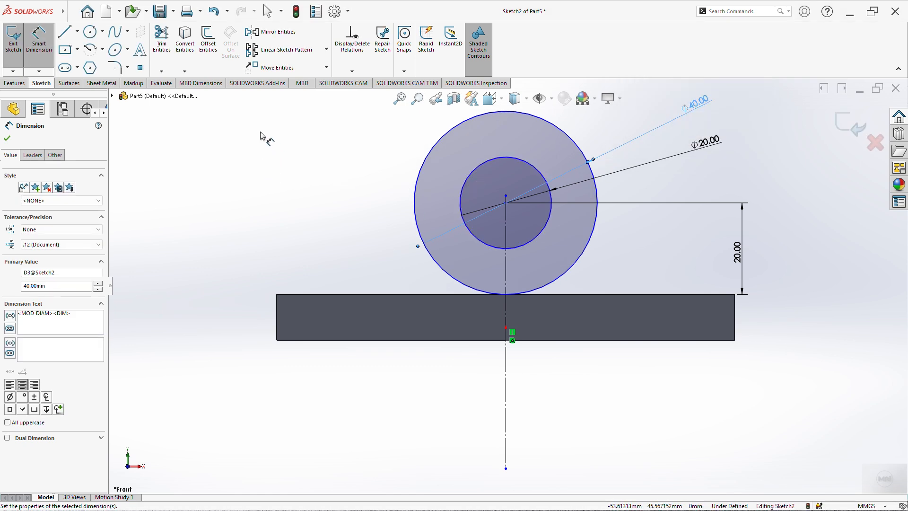
Step: Sketch a vertical line from the outer circle's left quadrant point down to the plate's top edge
click(65, 33)
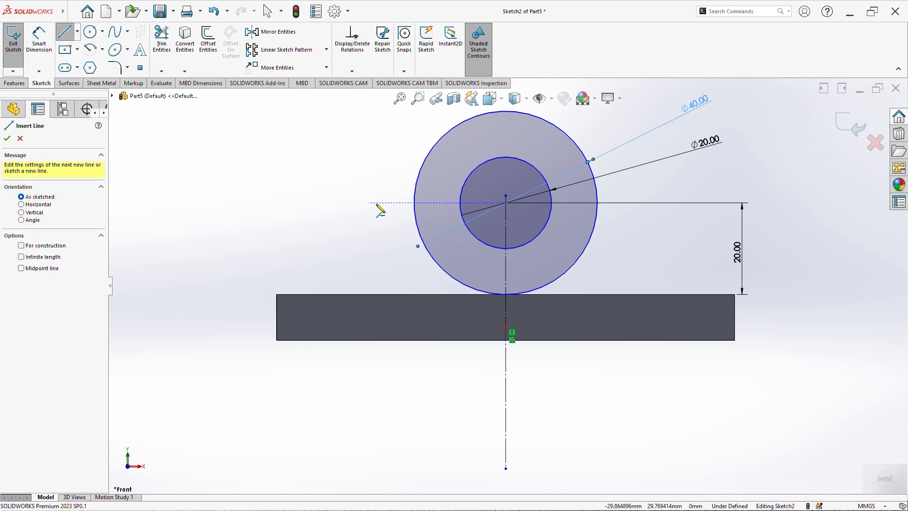
click(415, 203)
click(415, 294)
right_click(371, 200)
click(388, 204)
Step: Sketch a matching vertical line from the outer circle's right quadrant point down to the plate's top edge
click(65, 34)
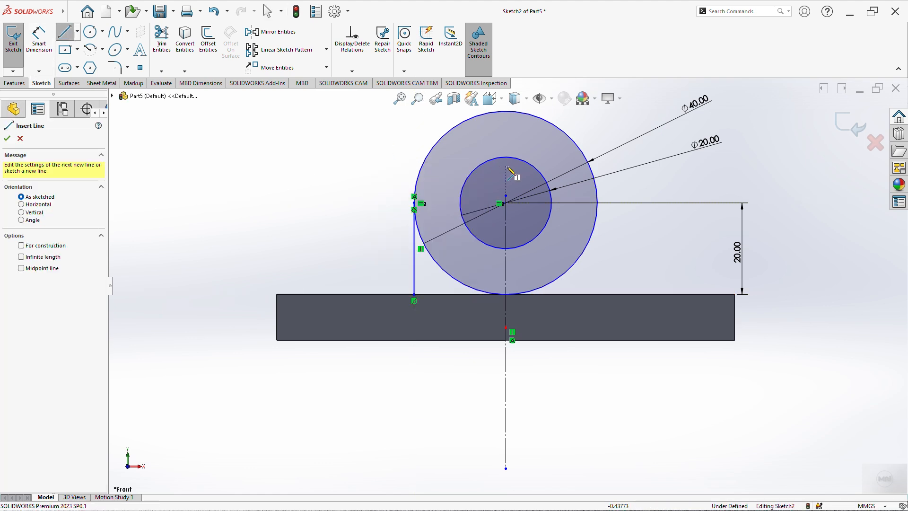
click(597, 204)
click(596, 295)
right_click(322, 188)
click(348, 195)
Step: Sketch a 40 mm horizontal line through the circles' centre, joining the upper ends of the two vertical lines
click(62, 32)
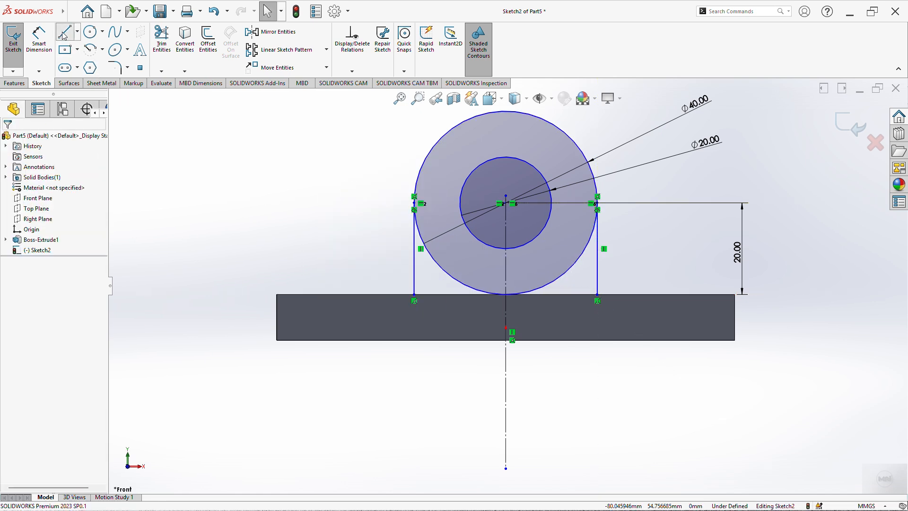
click(414, 203)
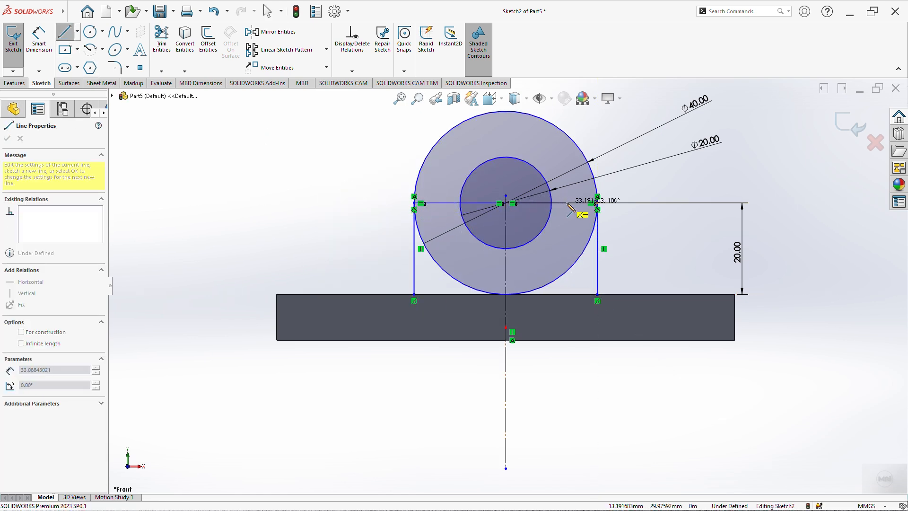
click(597, 203)
right_click(273, 152)
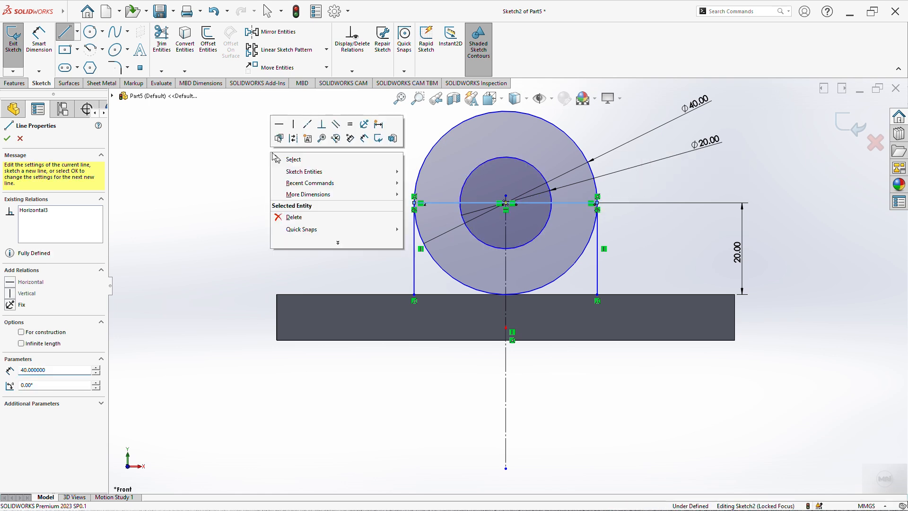
click(288, 159)
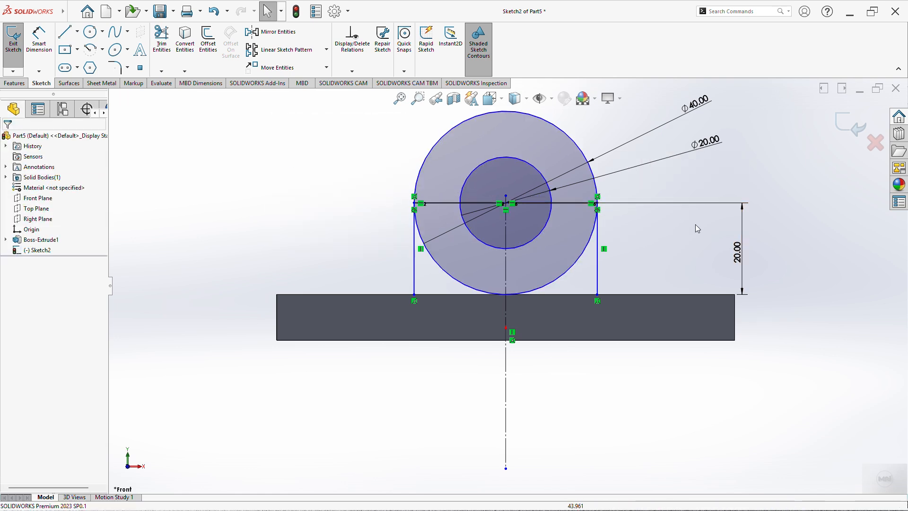
Step: Trim away the lower half of the outer circle and delete the horizontal line through its centre
click(161, 39)
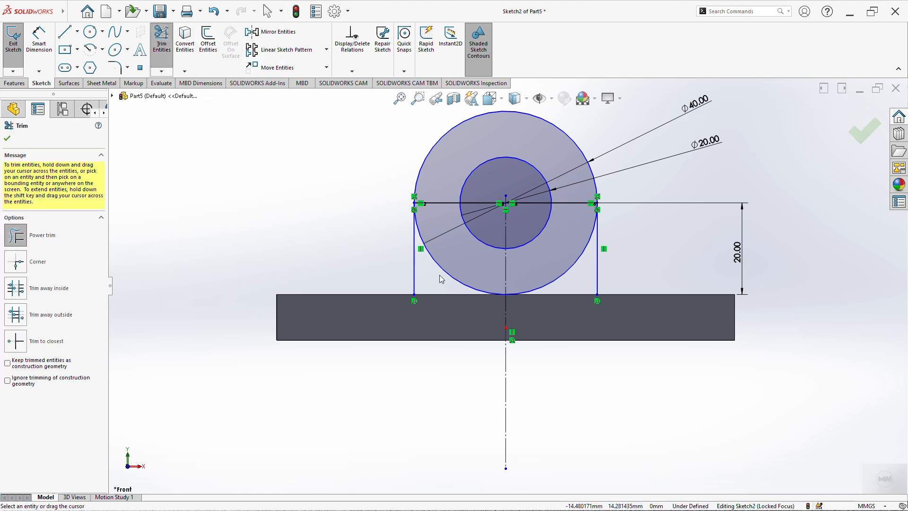
drag(435, 279, 451, 260)
drag(566, 280, 563, 257)
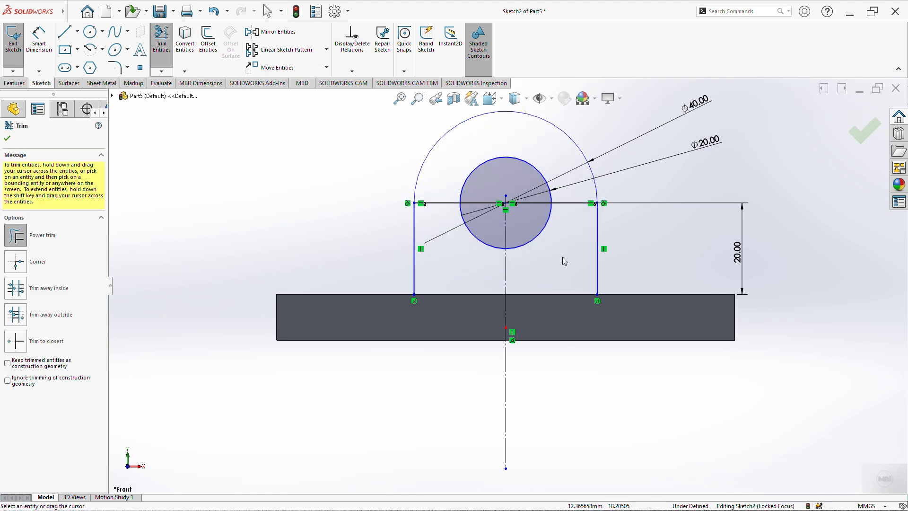
right_click(155, 142)
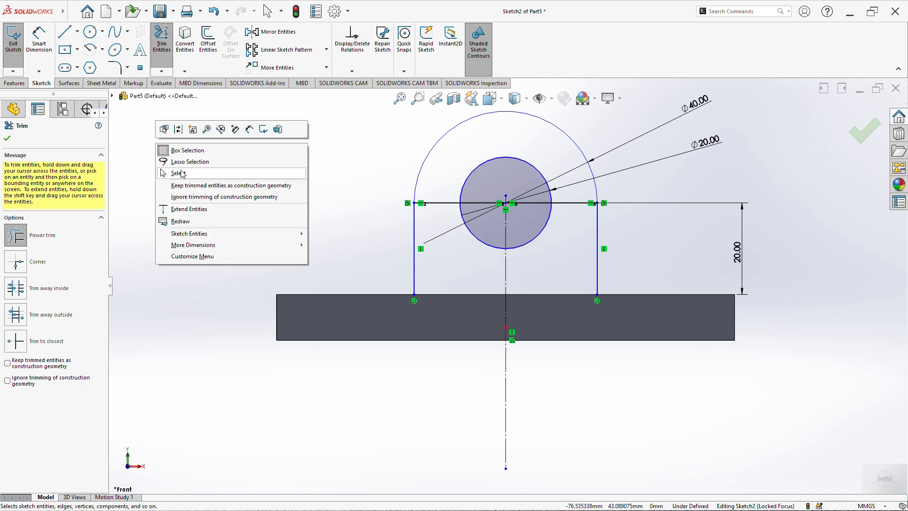
click(167, 173)
click(440, 203)
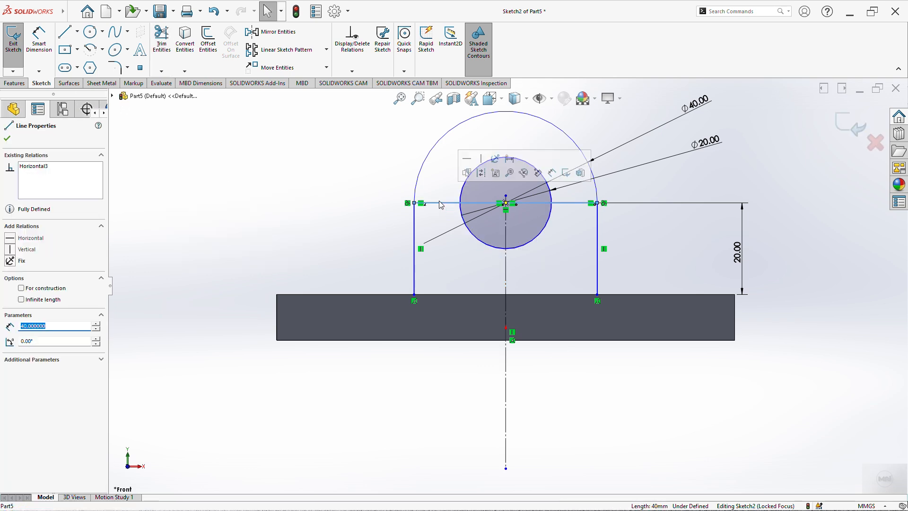
key(Delete)
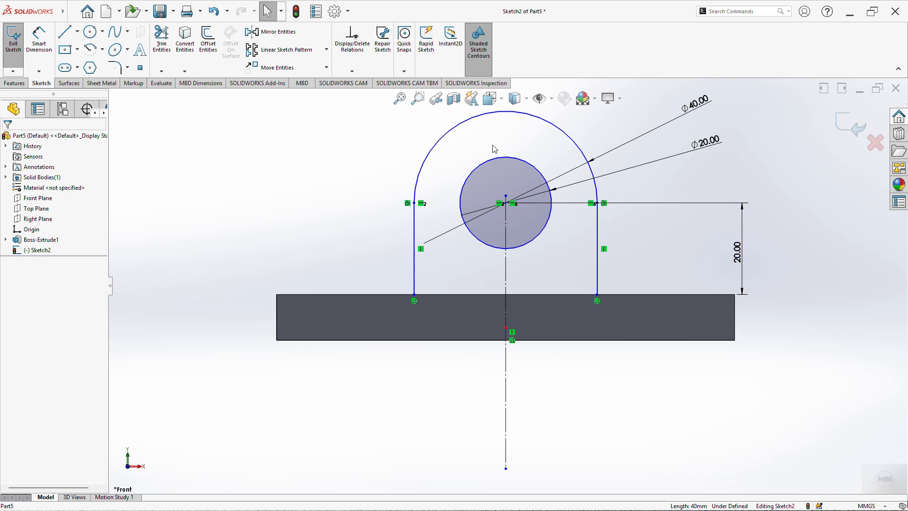
Step: Close the arched profile with a 40 mm line along the plate's top edge between the two vertical lines
click(64, 38)
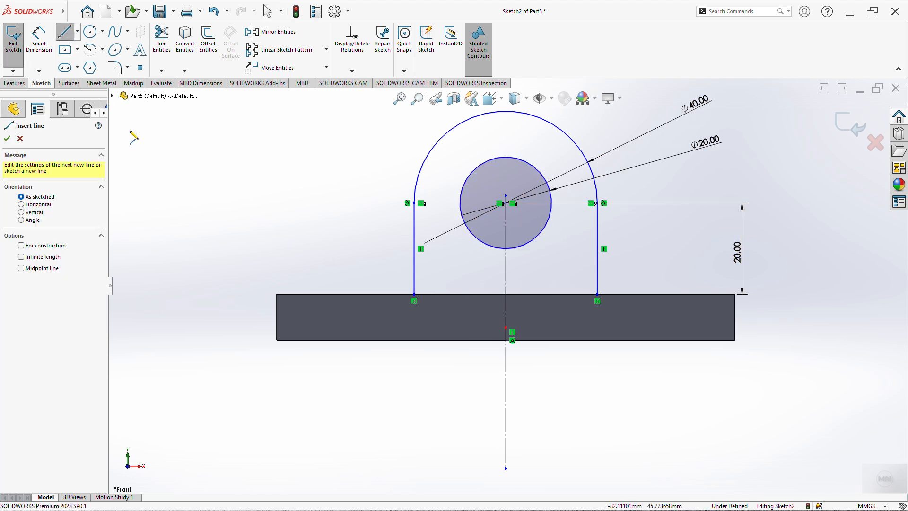
click(414, 295)
click(598, 295)
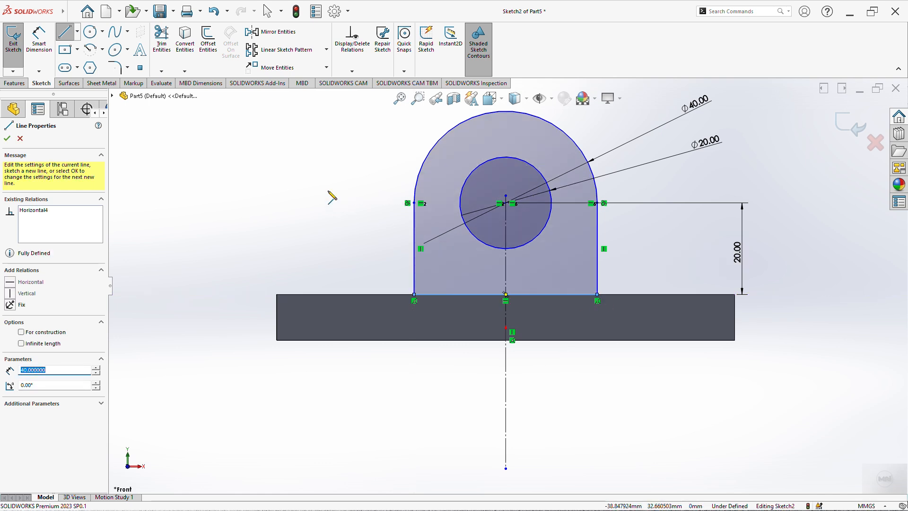
key(Escape)
Step: Start a boss extrusion of the arched profile with its round hole and enable a second blind direction
mouse_move(320, 190)
middle_down()
mouse_move(339, 277)
mouse_move(326, 246)
middle_up()
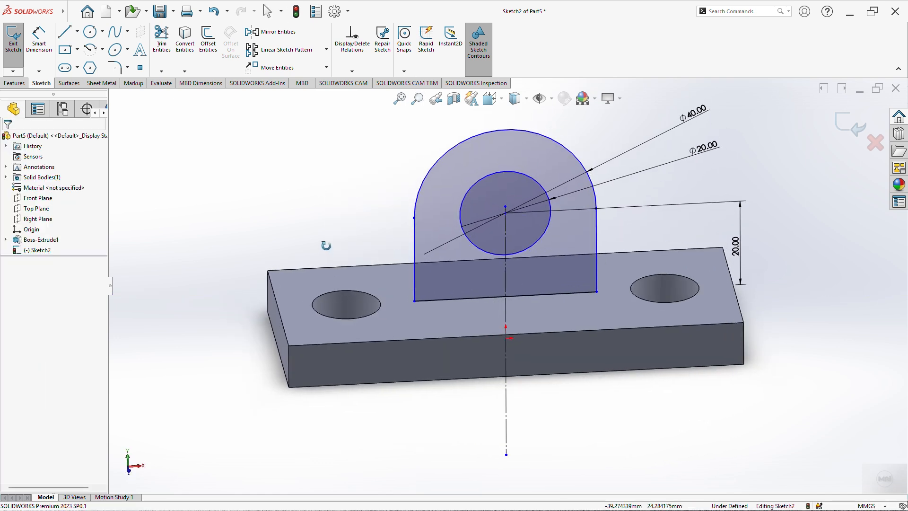
key(space)
click(328, 231)
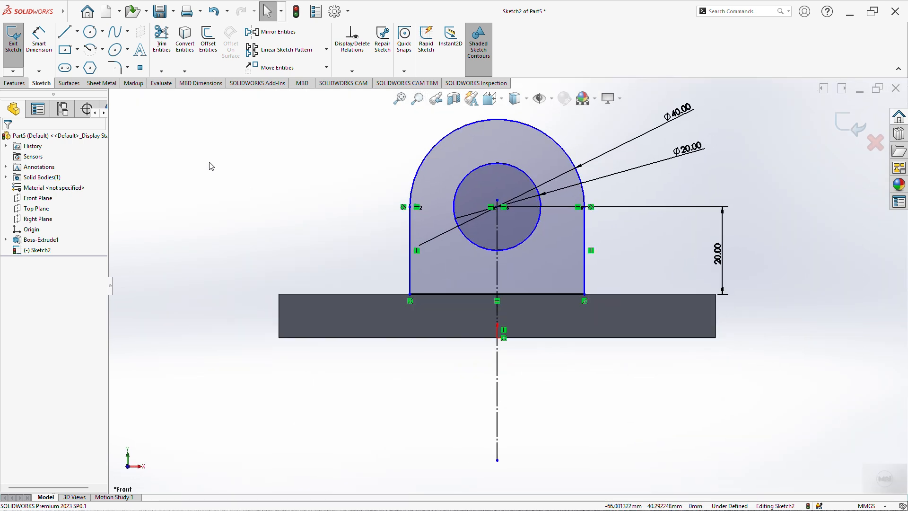
click(9, 84)
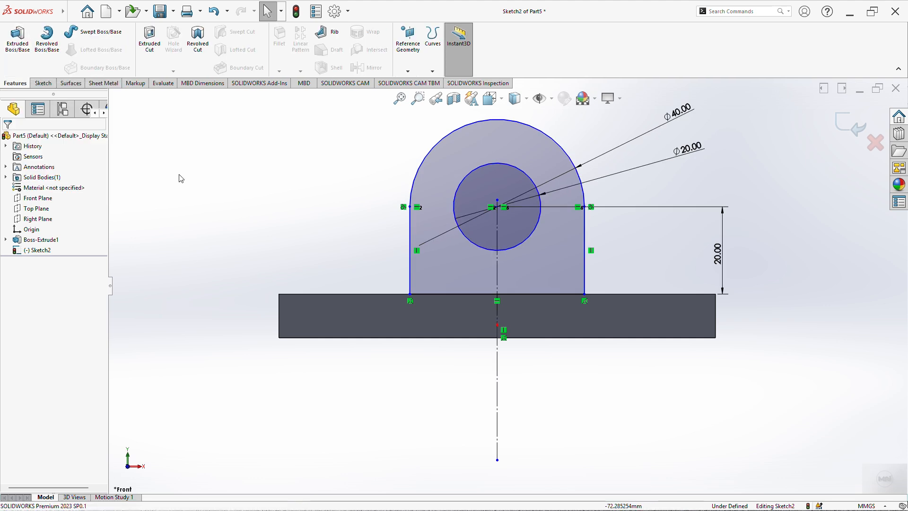
click(22, 40)
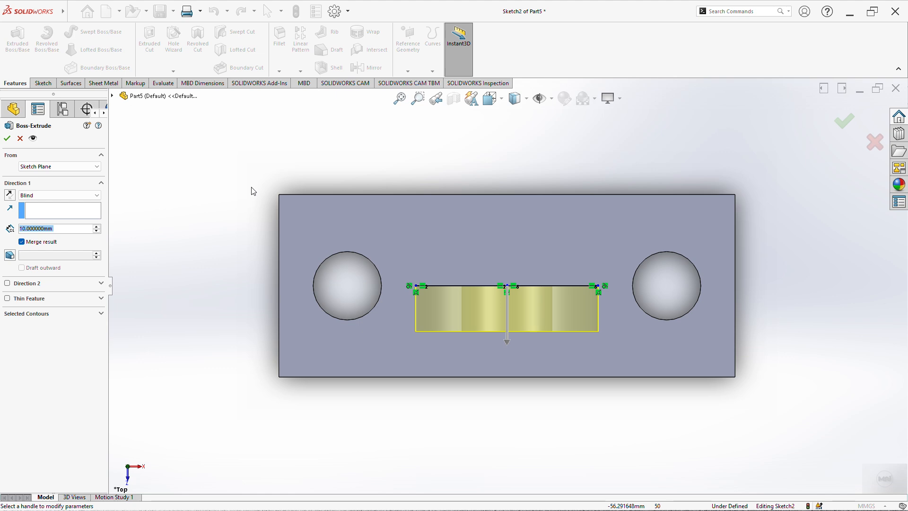
middle_drag(305, 290, 299, 170)
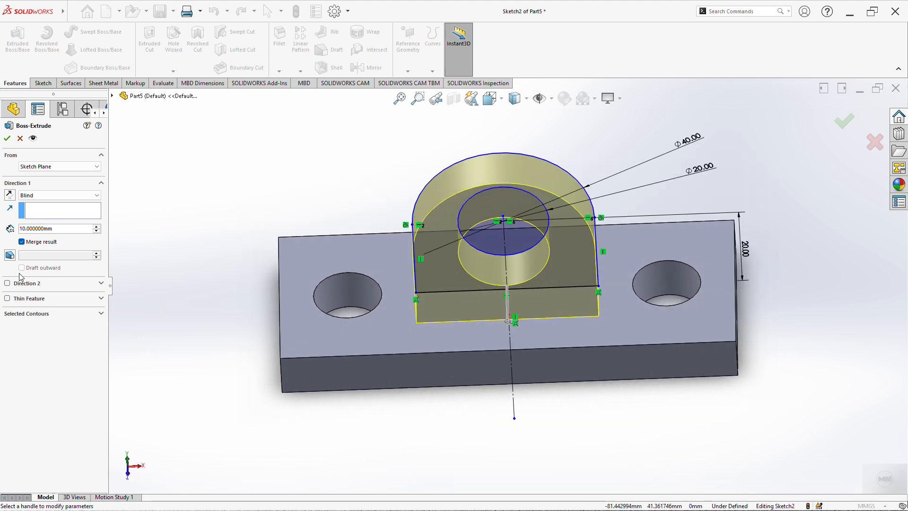
click(7, 283)
middle_drag(156, 289, 238, 285)
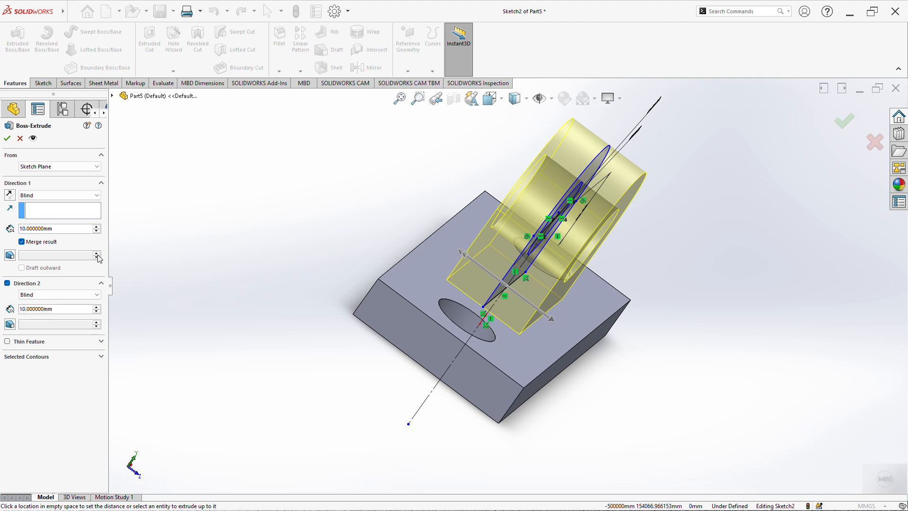
Step: Set the extrusion depth to 20 mm in both directions and finish the boss
drag(61, 228, 2, 230)
text(20)
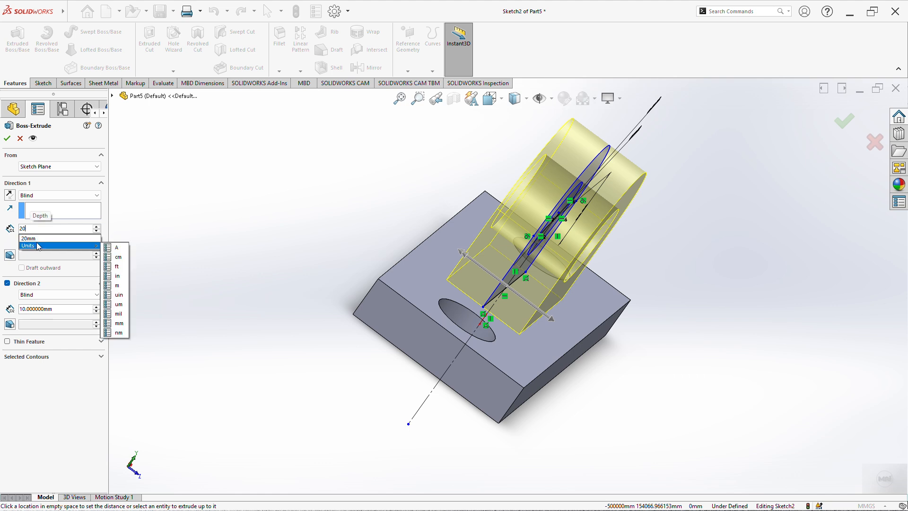
key(Return)
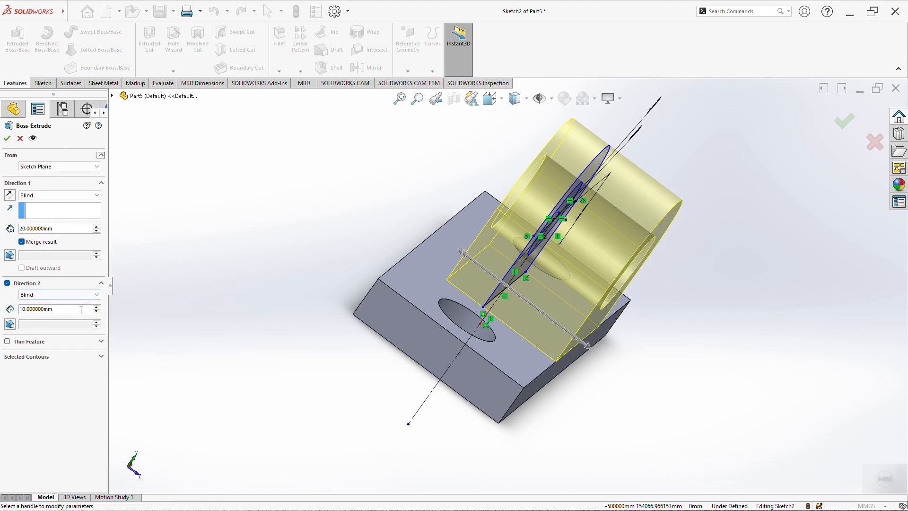
drag(64, 308, 2, 310)
text(20)
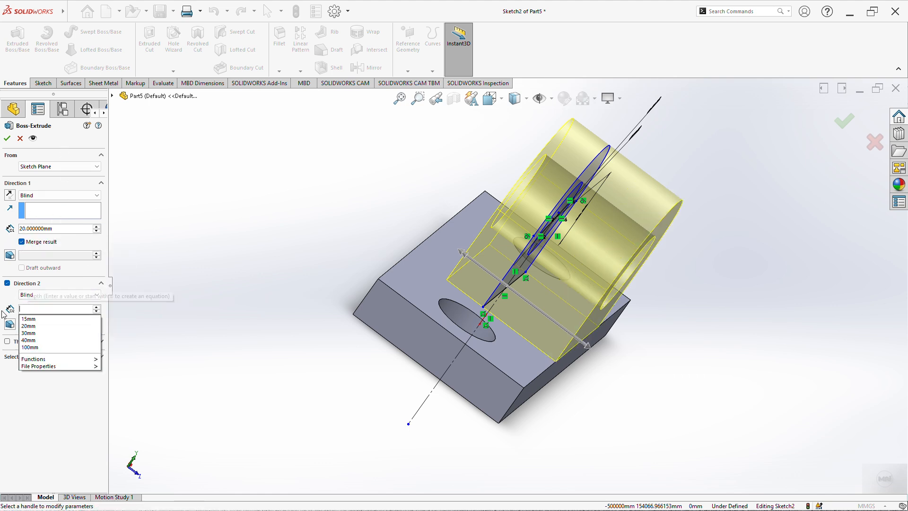
key(Return)
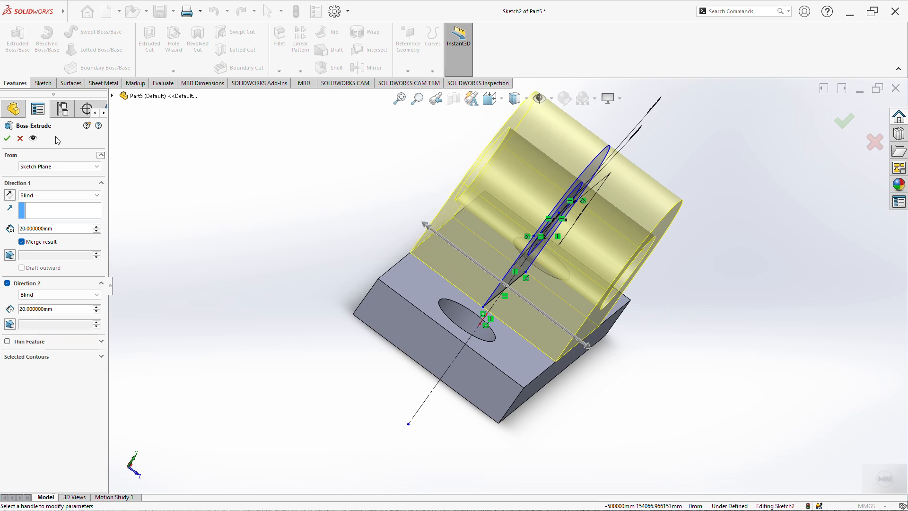
click(6, 138)
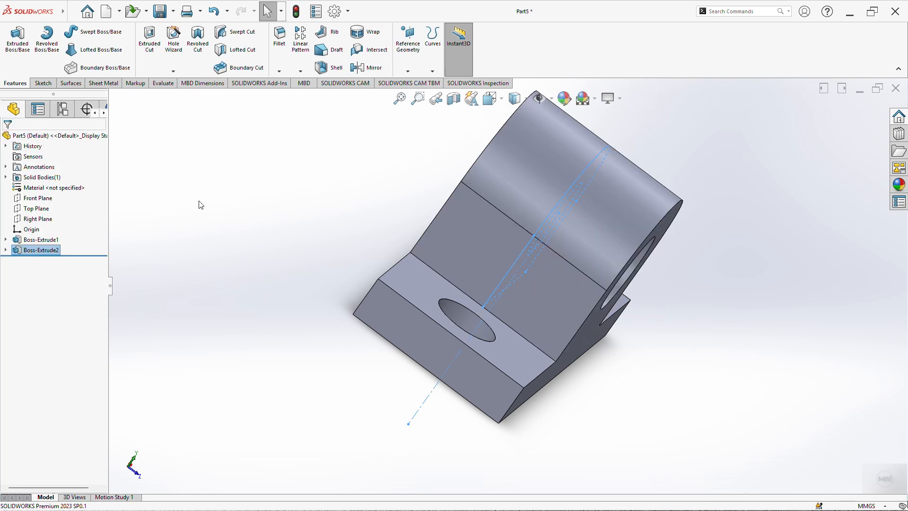
Step: Examine the finished bracket in the front and top views with hidden lines visible
middle_drag(232, 219, 160, 155)
scroll(161, 155, up, 1)
key(ctrl+space)
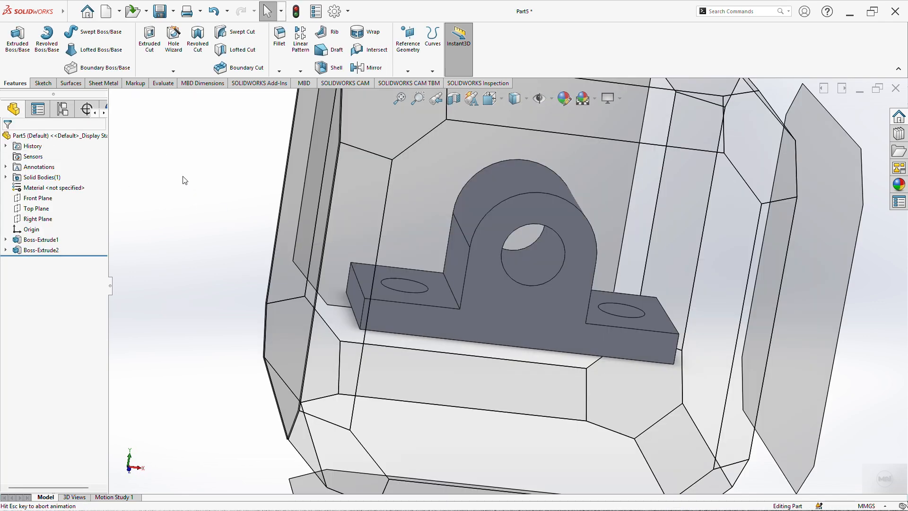
click(411, 333)
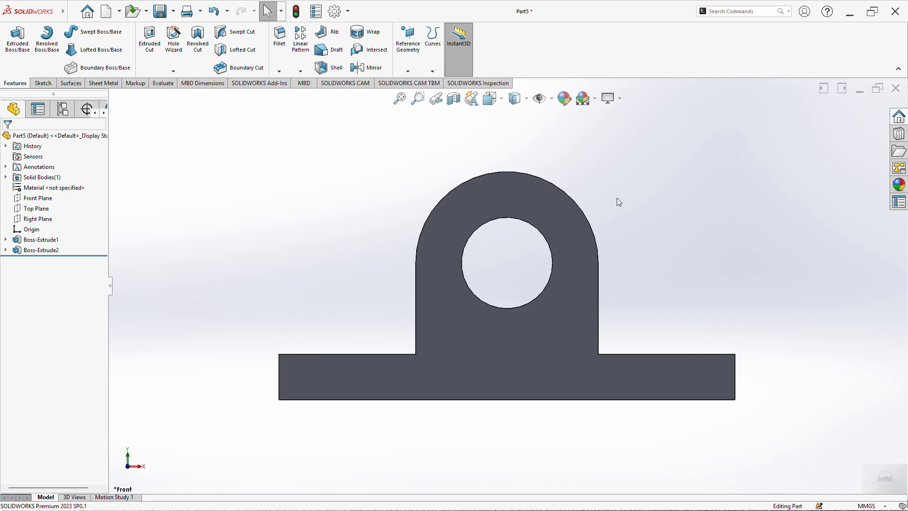
click(526, 99)
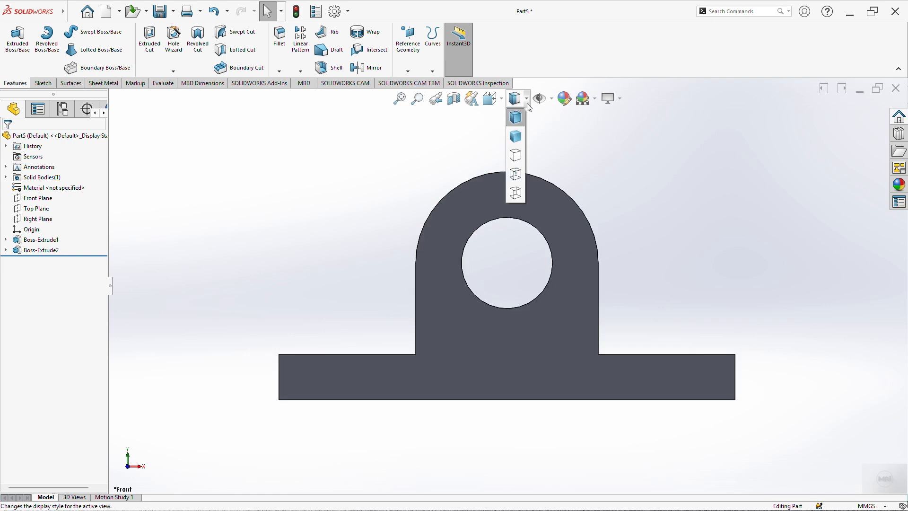
click(520, 175)
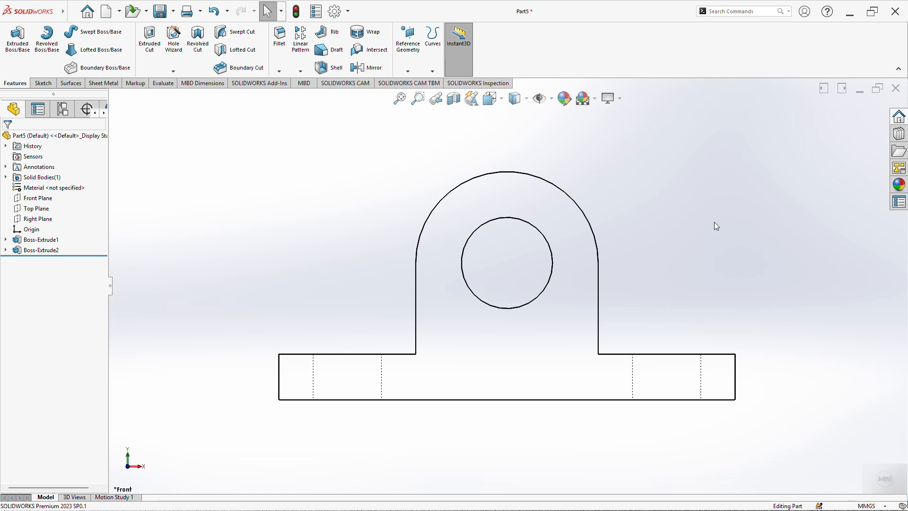
key(space)
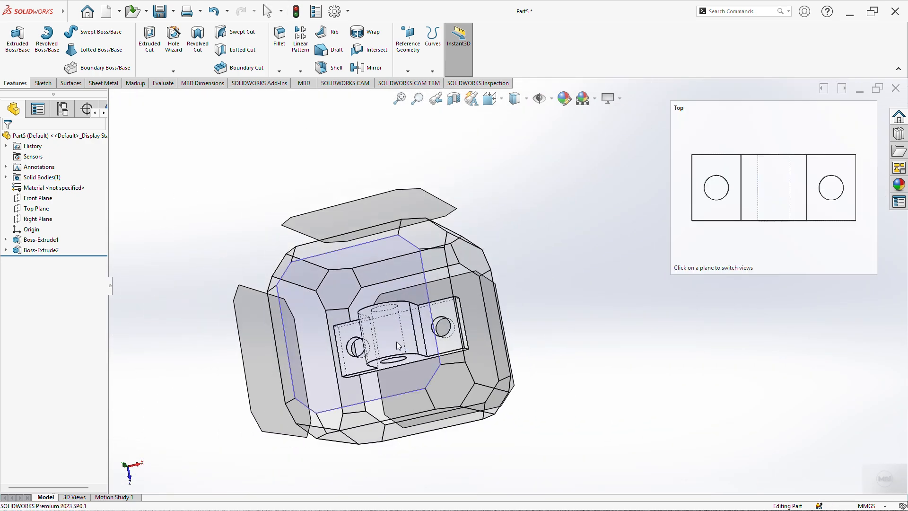
click(398, 346)
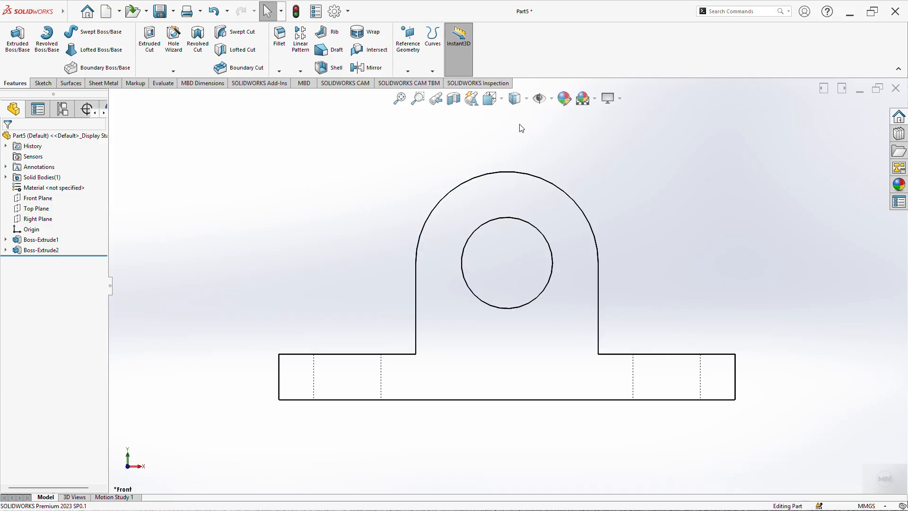
Step: Set the bracket to an isometric view and display it shaded with edges
click(527, 99)
click(527, 98)
click(501, 99)
click(501, 98)
click(503, 102)
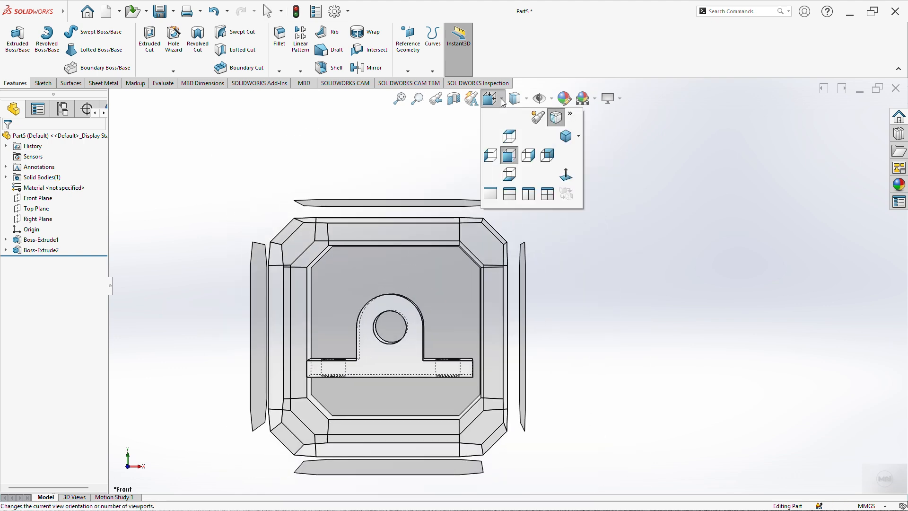
click(577, 137)
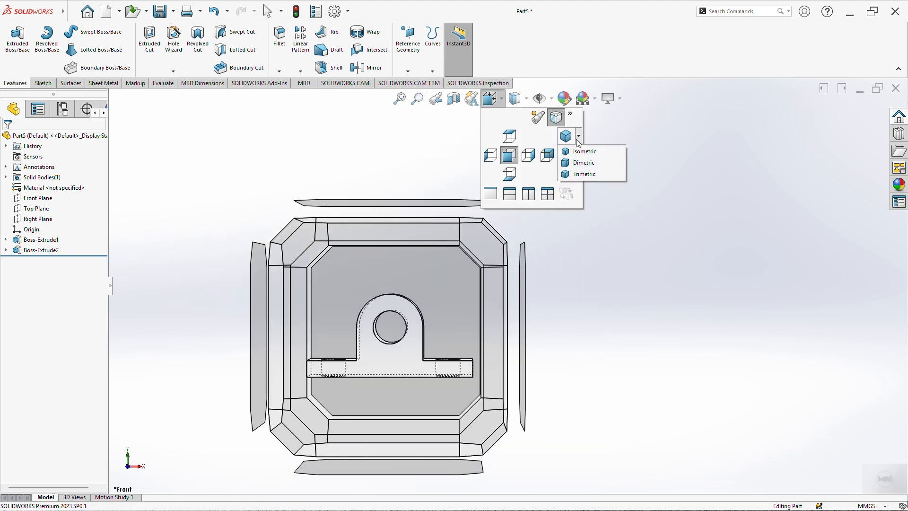
click(584, 151)
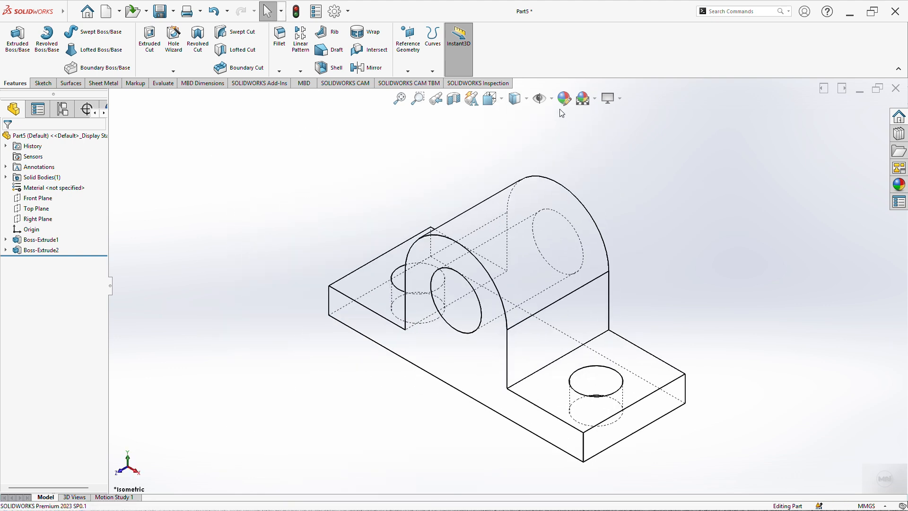
click(525, 97)
click(519, 118)
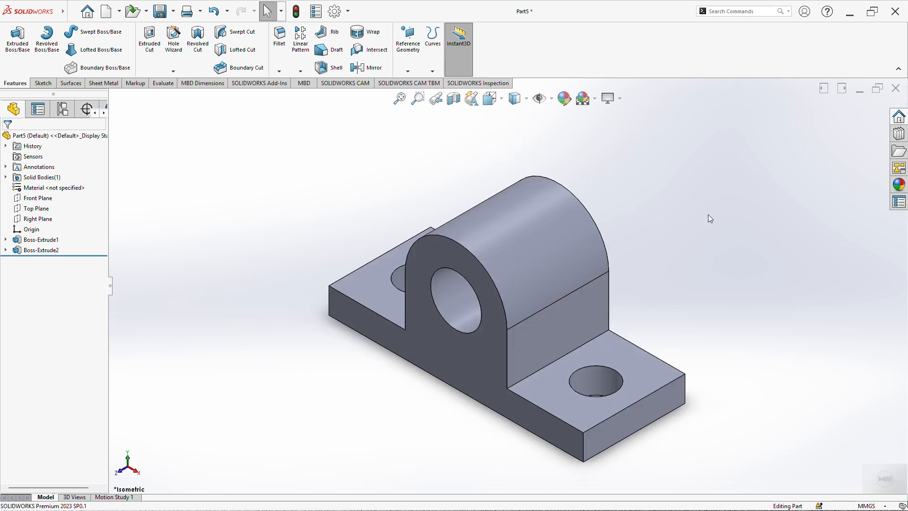